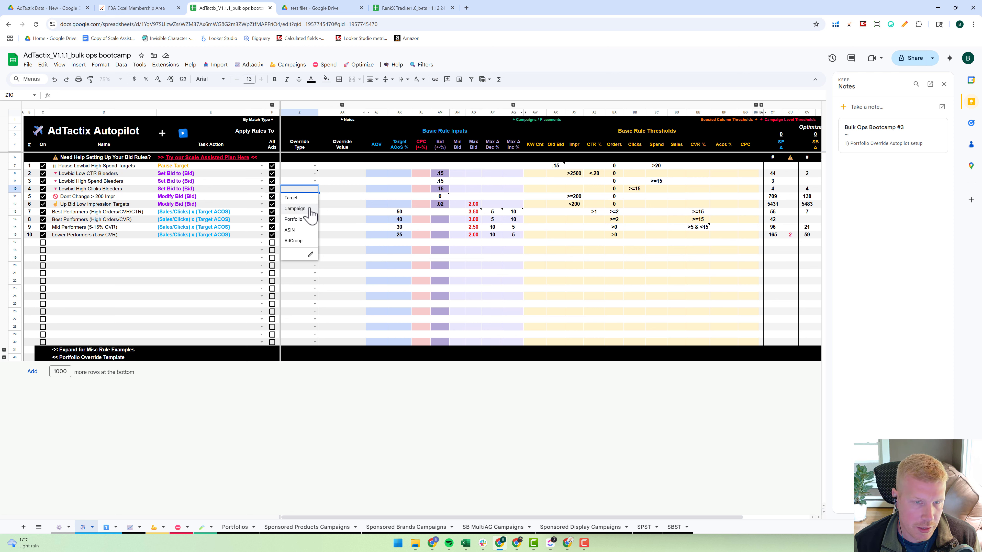
- Dismiss the Override Type choices and close the Keep notes panel
click(348, 220)
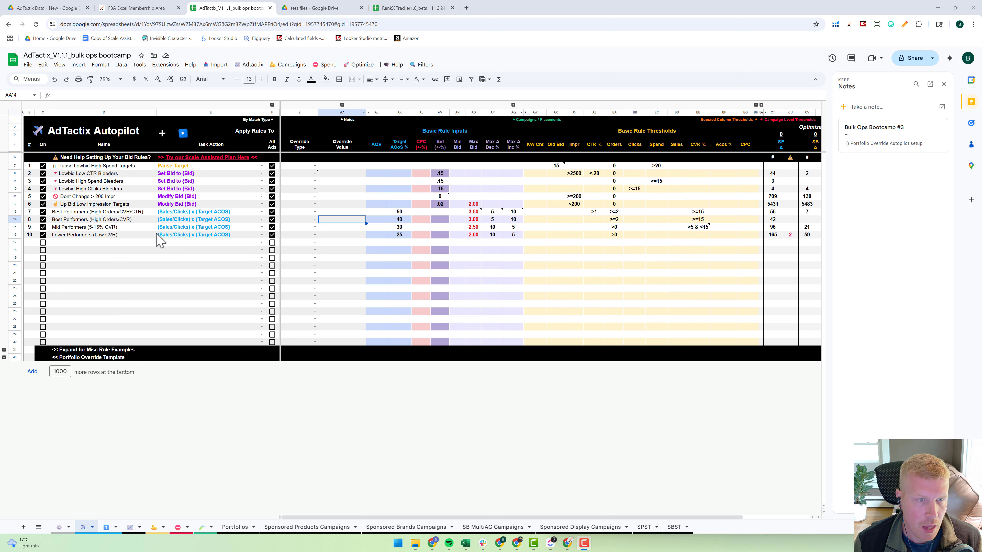
click(146, 266)
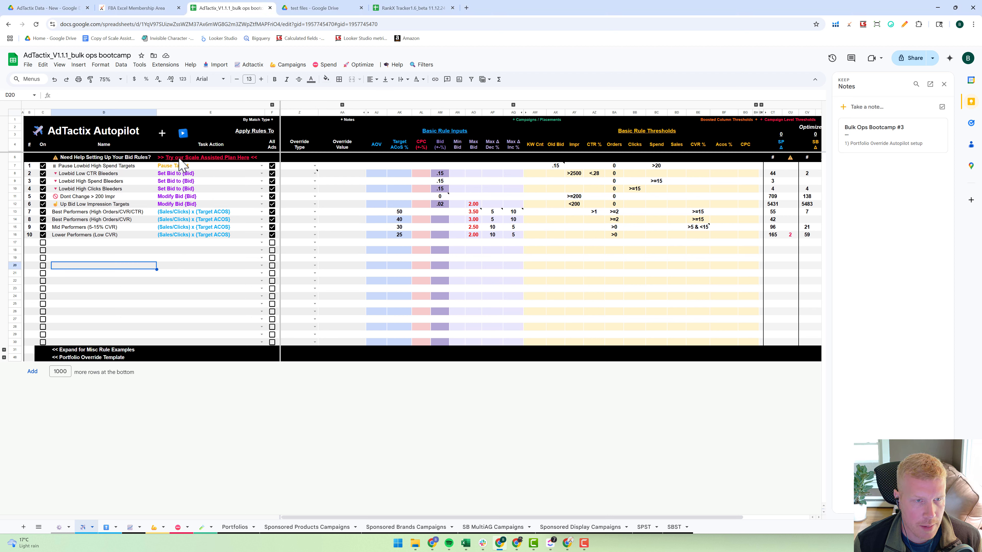
mouse_move(190, 163)
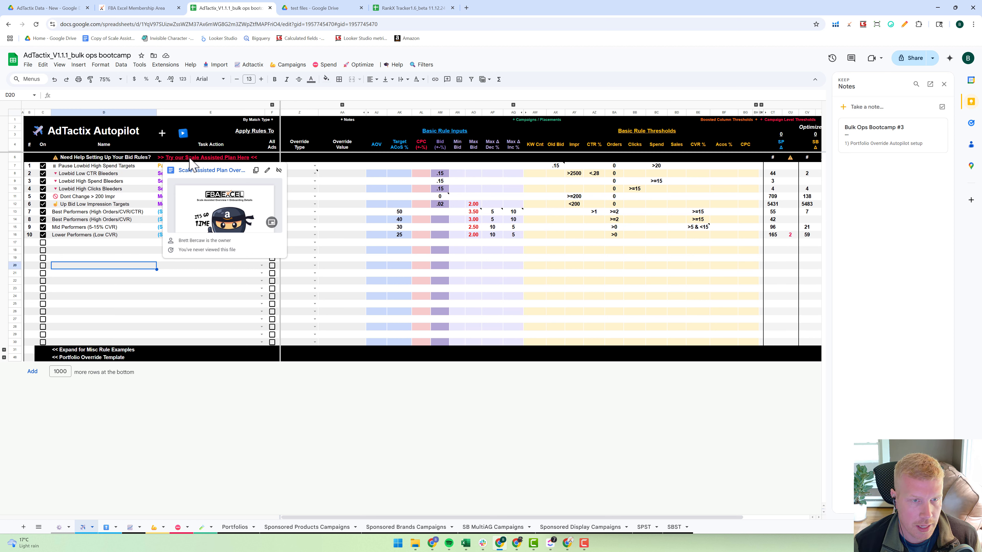
click(215, 297)
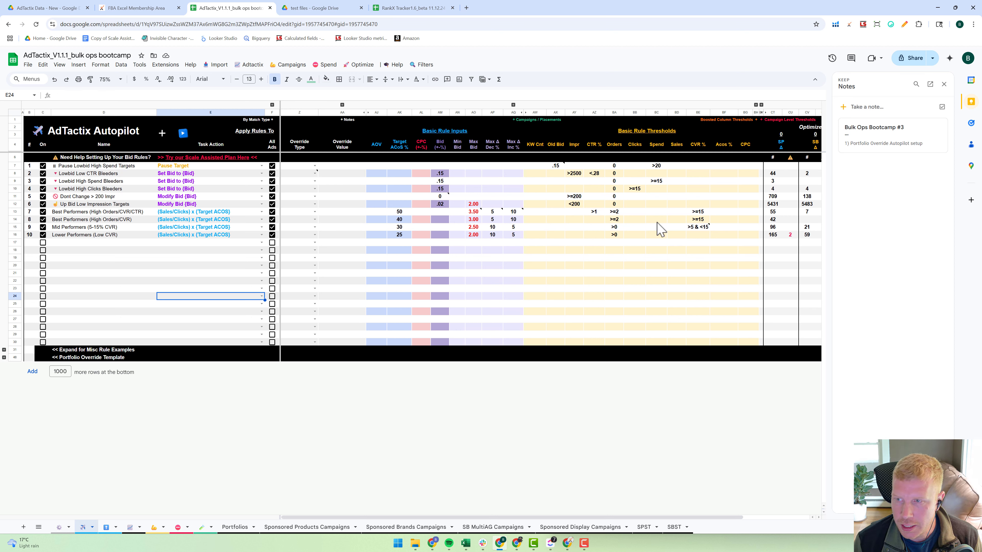
click(204, 266)
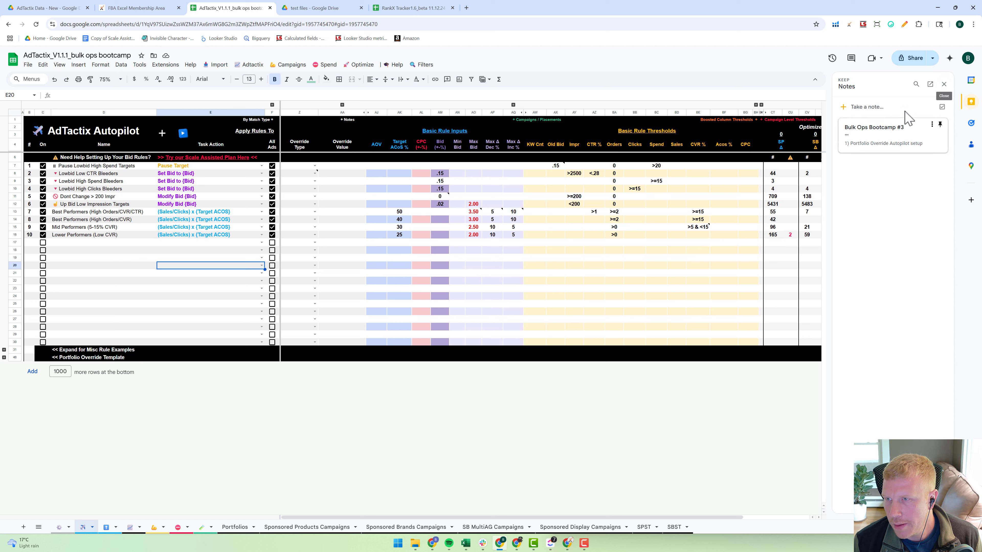
click(944, 85)
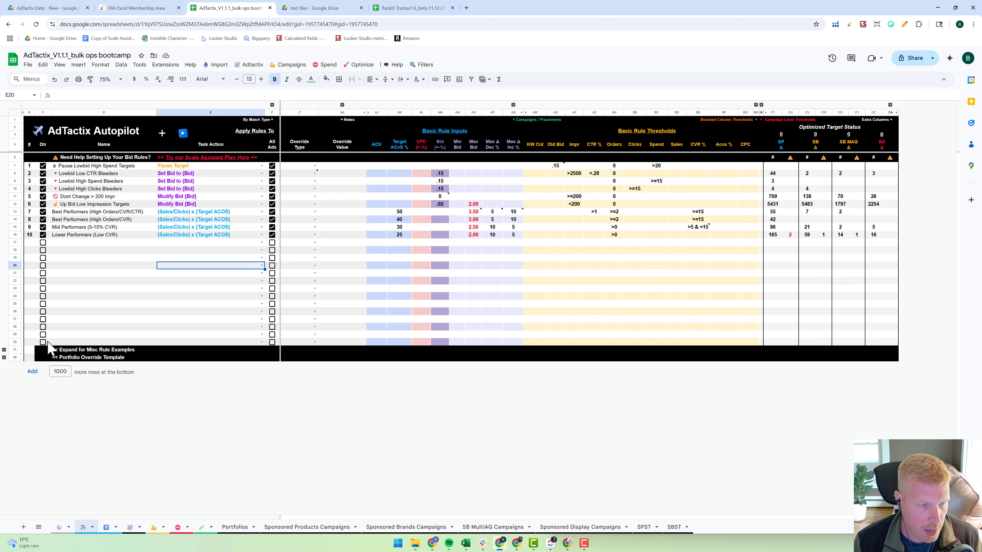
- Expand the Portfolio Override Template rows to review their preset portfolio rules, and collapse the group again
click(97, 297)
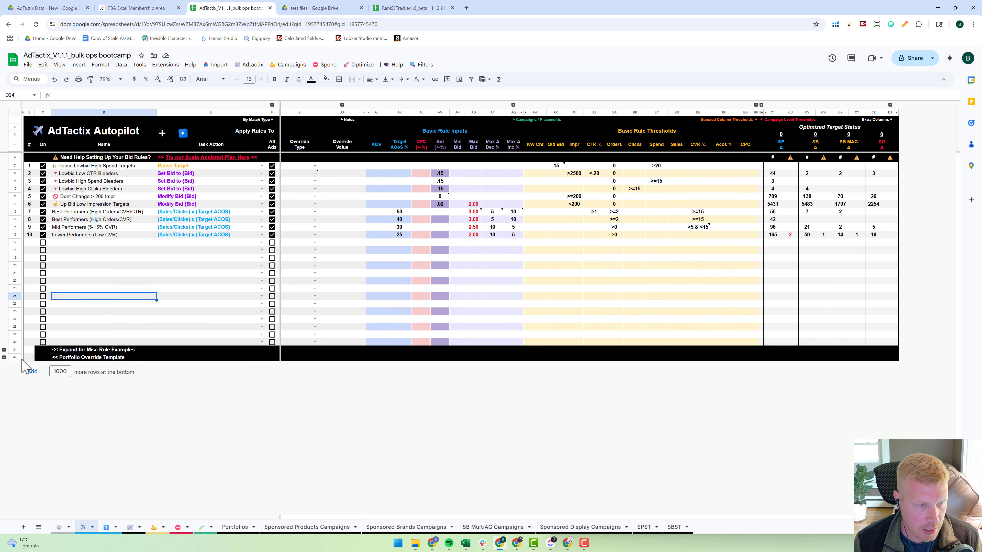
click(4, 357)
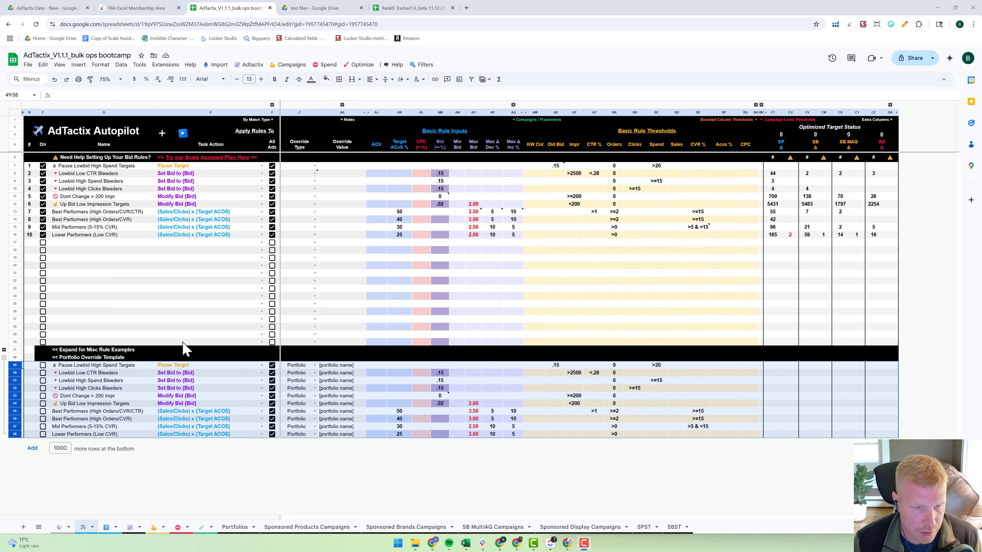
click(144, 319)
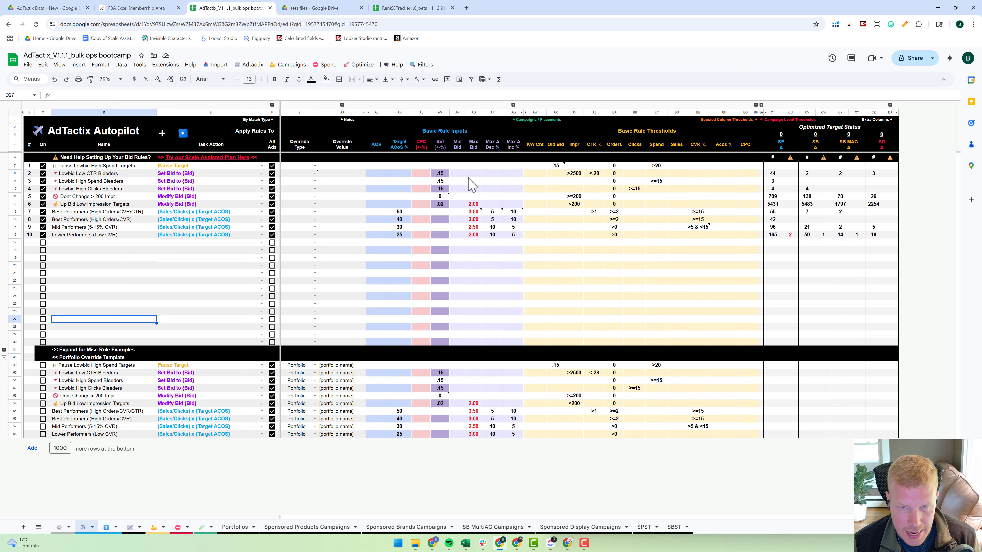
click(236, 259)
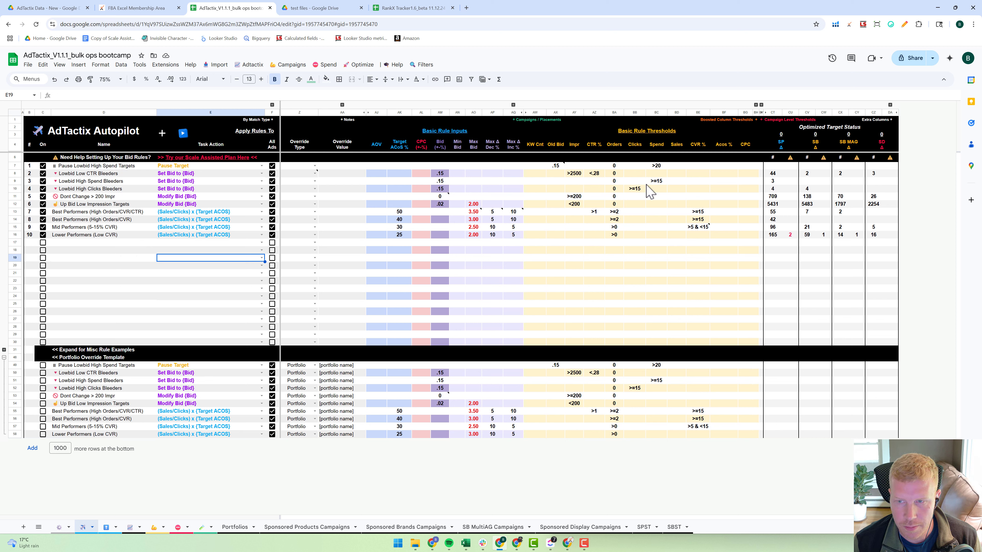
click(5, 368)
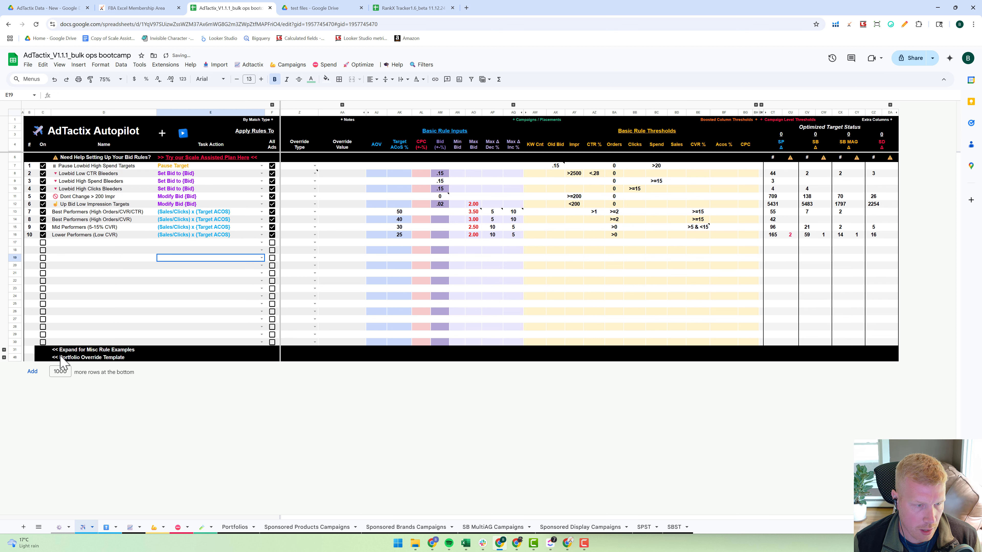
- Insert 10 additional rule rows above row 18 using the Autopilot sheet's add-rows script
click(141, 259)
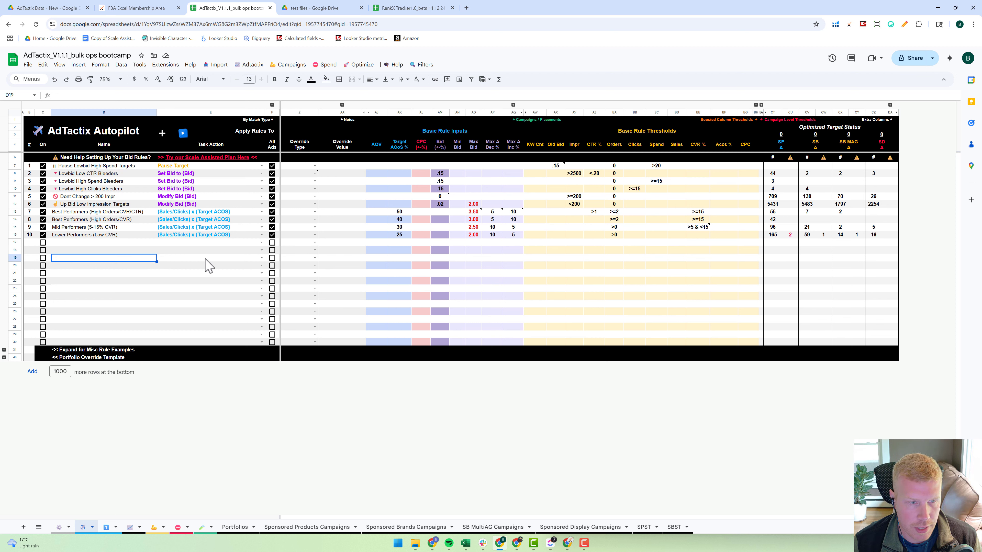
click(105, 251)
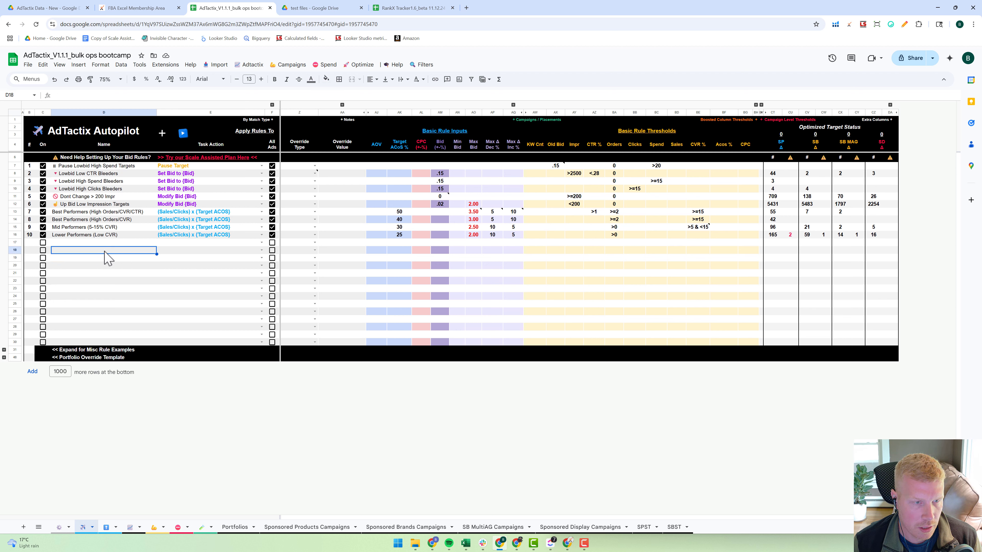
click(162, 133)
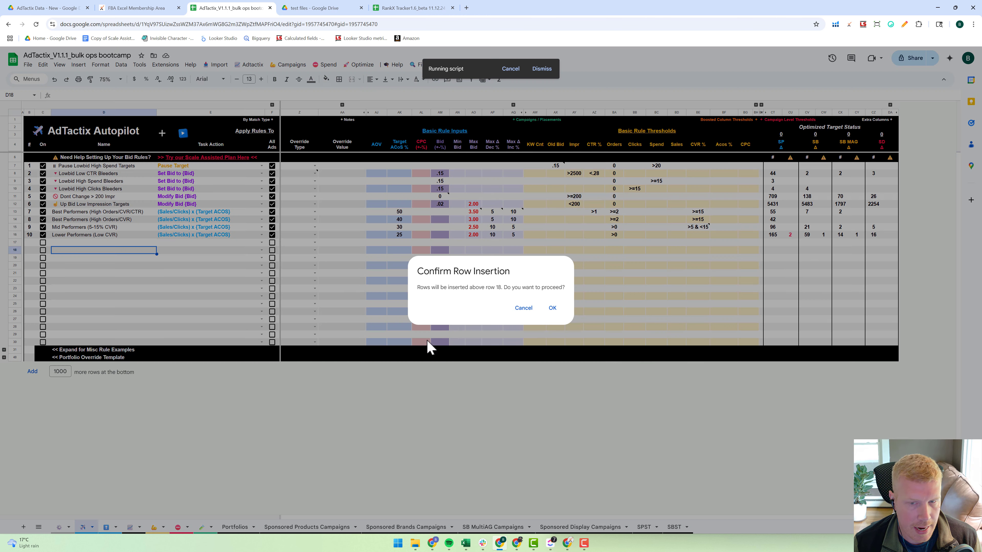
click(553, 308)
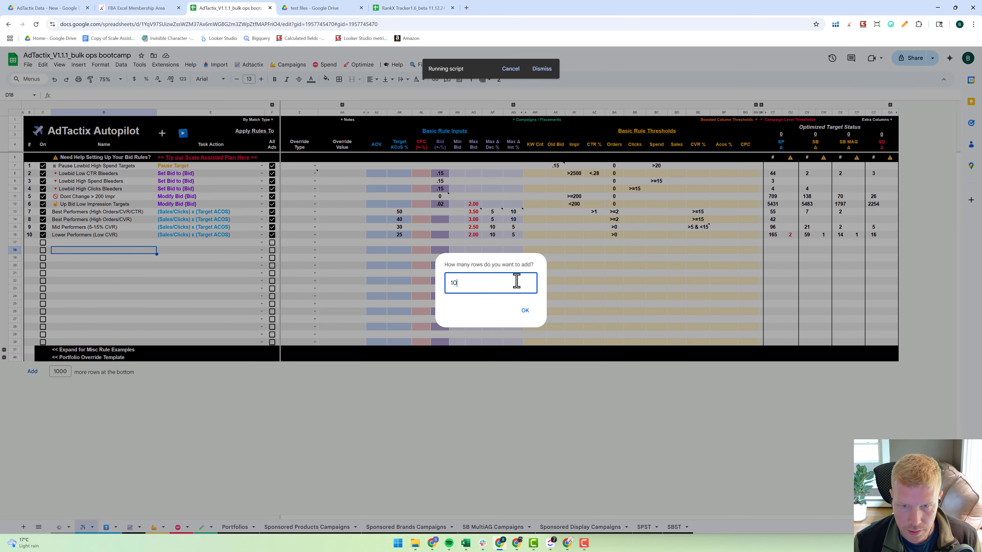
text(10)
click(525, 312)
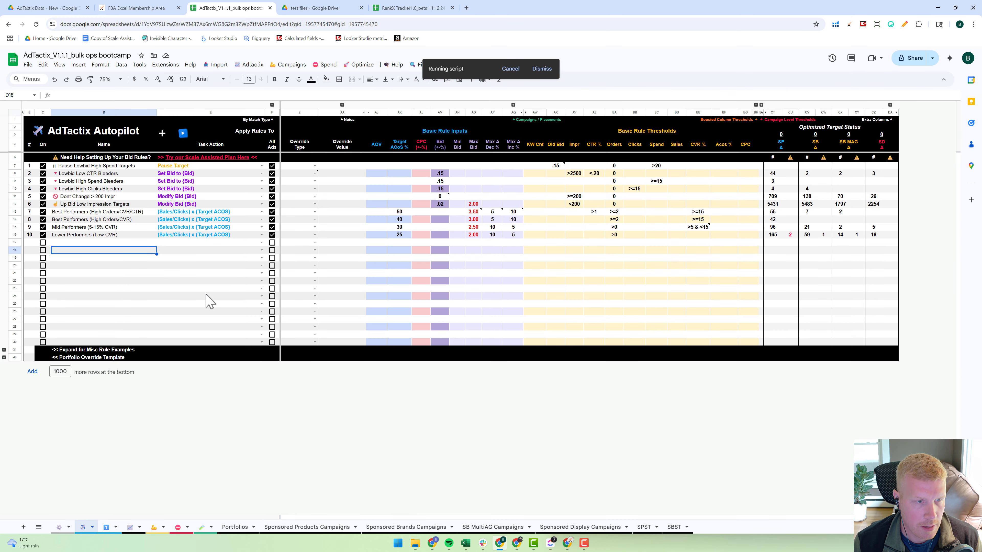
- Copy the heading and all ten bid rules in rows 6 to 16 and paste them starting at row 17
click(15, 157)
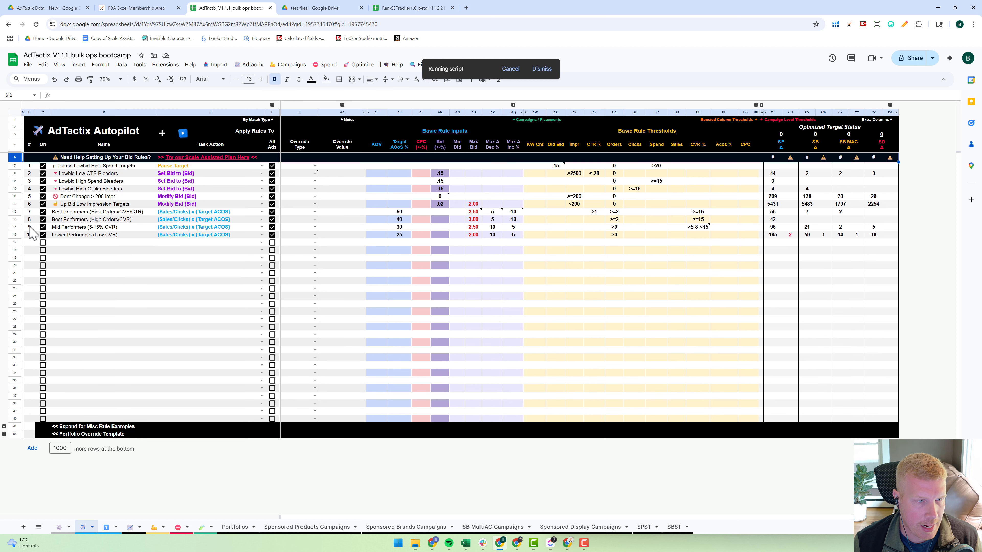
shift+click(14, 234)
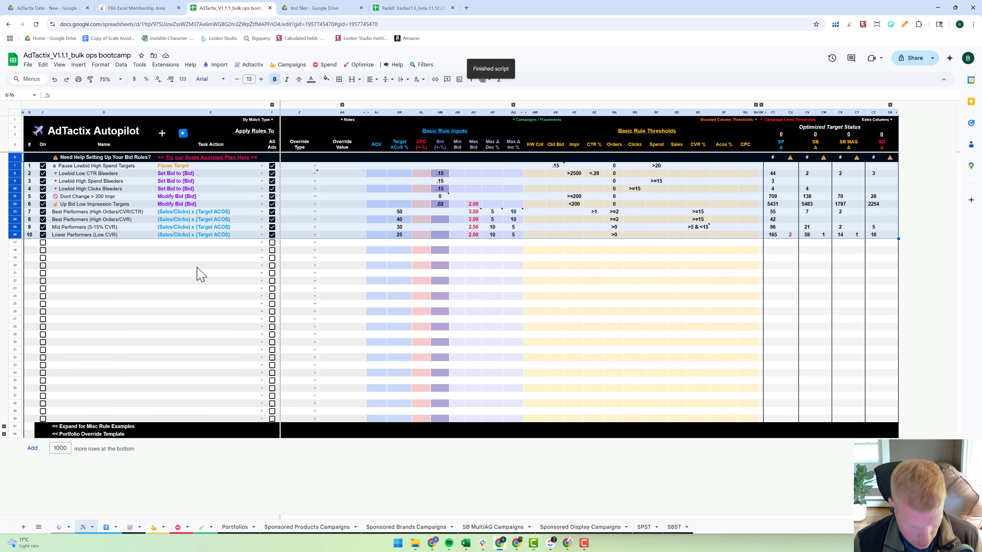
click(15, 243)
key(ctrl+v)
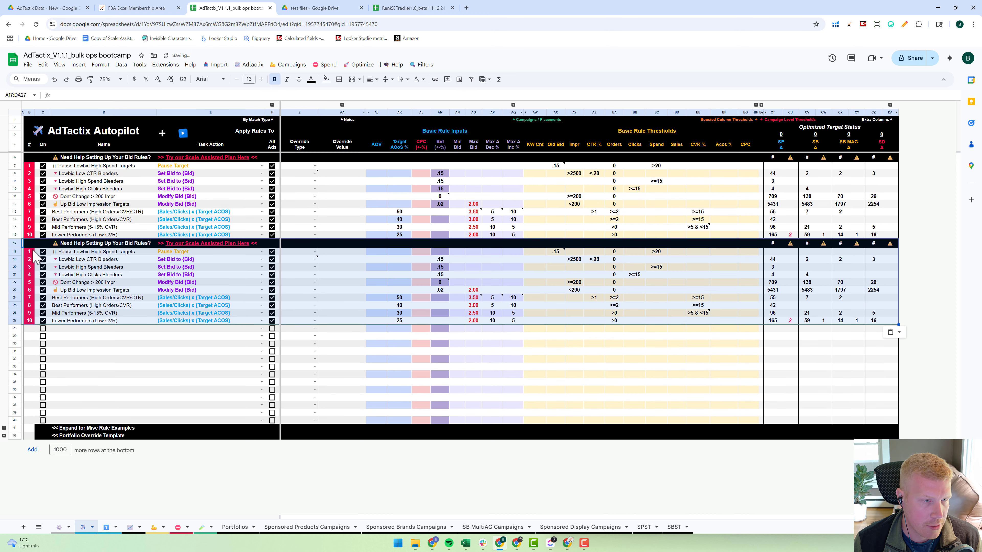
- Renumber the duplicated rules in rows 18 to 27 as 11 through 20
click(32, 254)
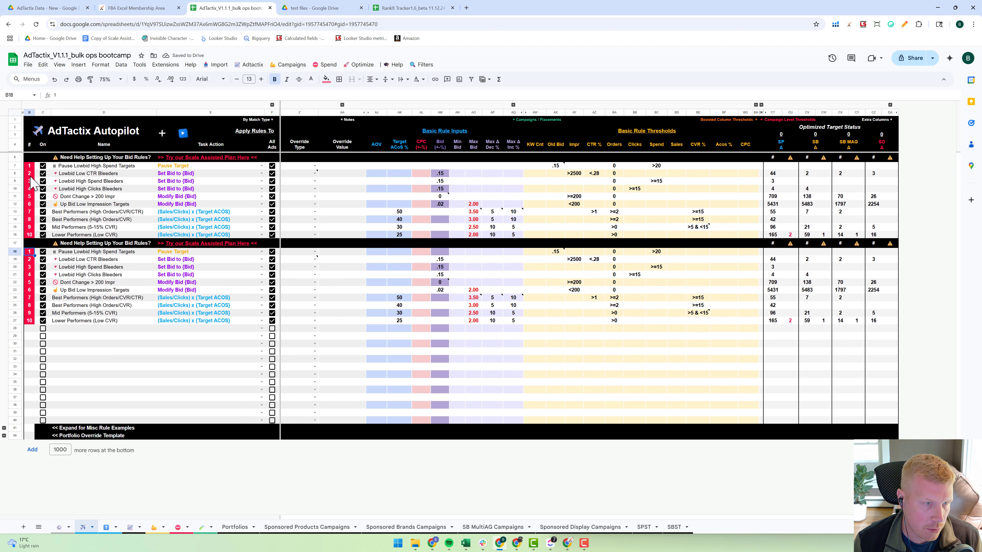
drag(31, 166, 30, 231)
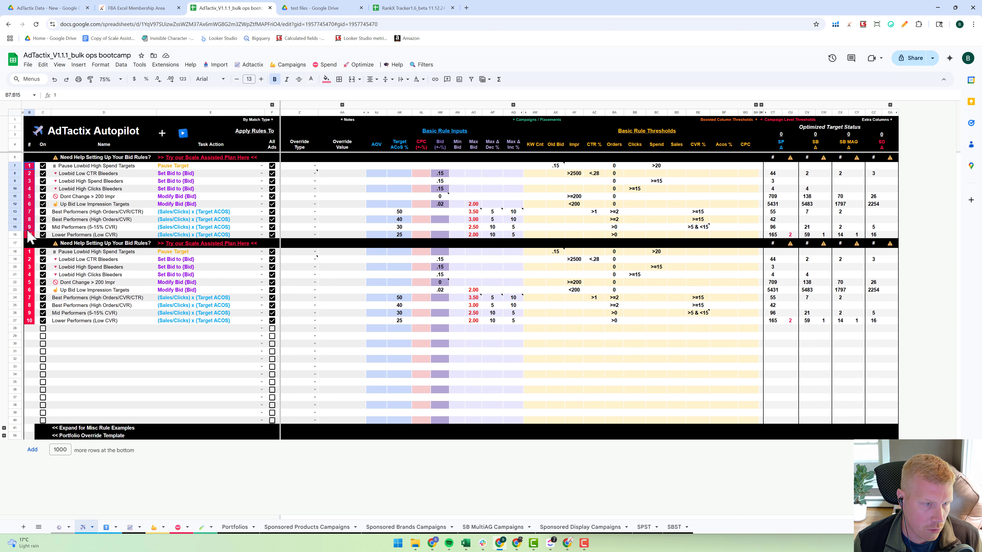
click(93, 368)
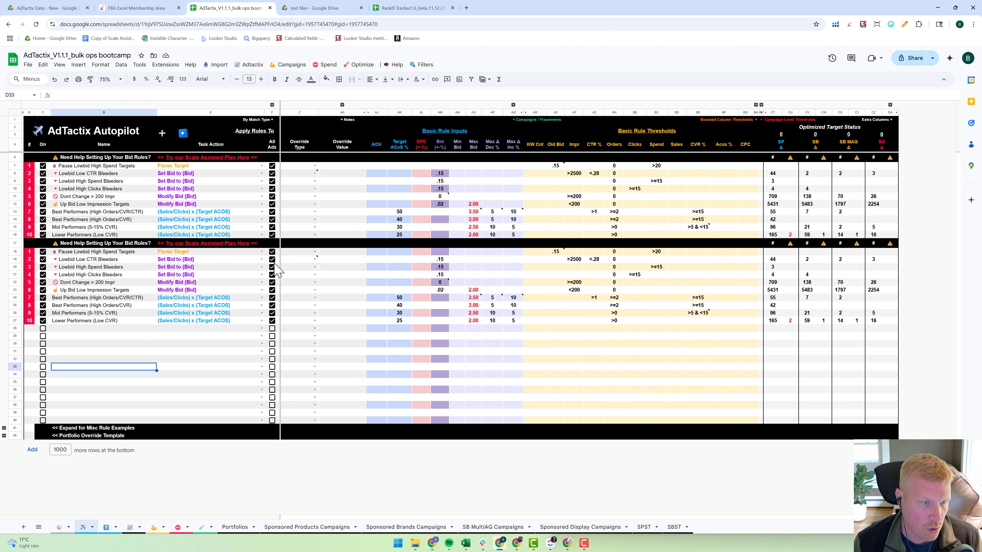
click(29, 252)
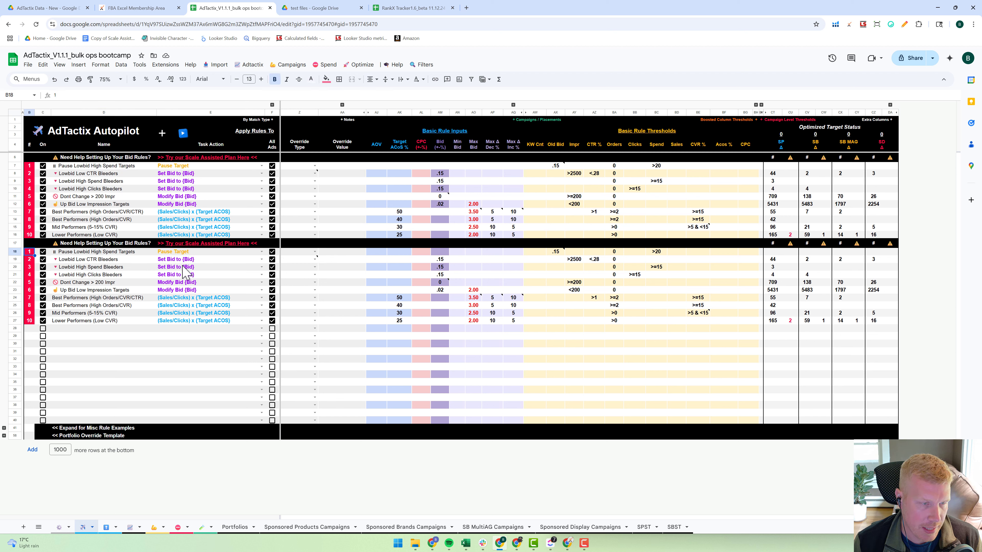
text(11)
key(Return)
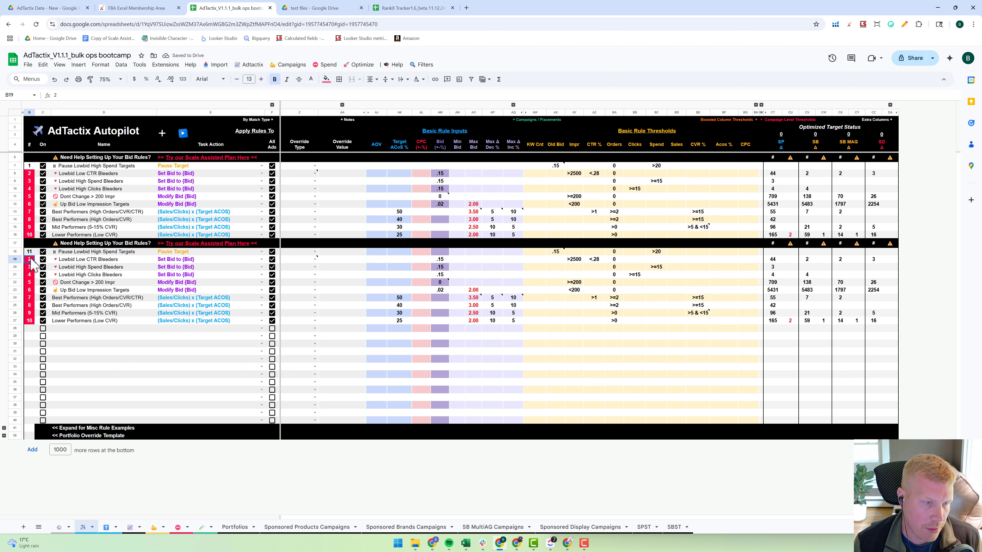
text(12)
key(Return)
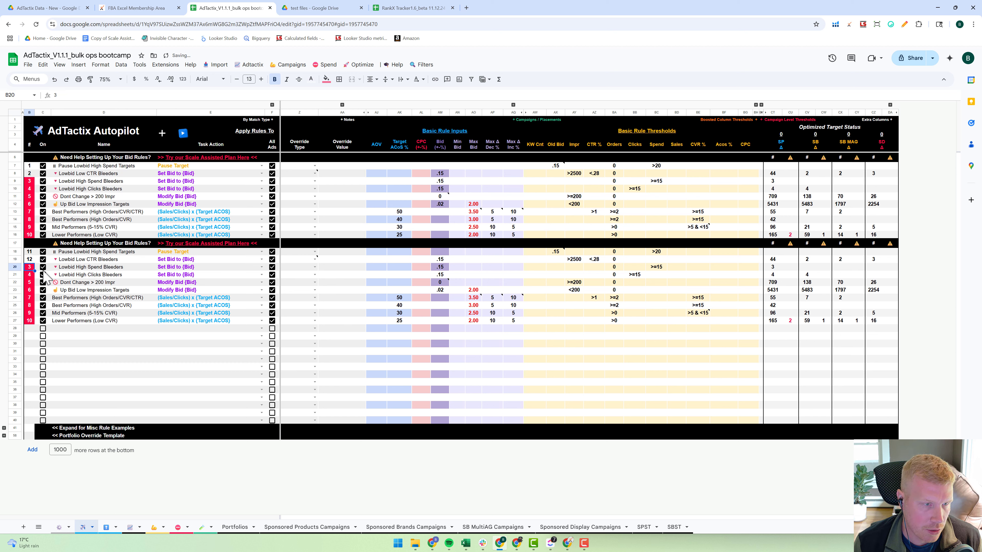
click(31, 254)
drag(32, 255, 29, 322)
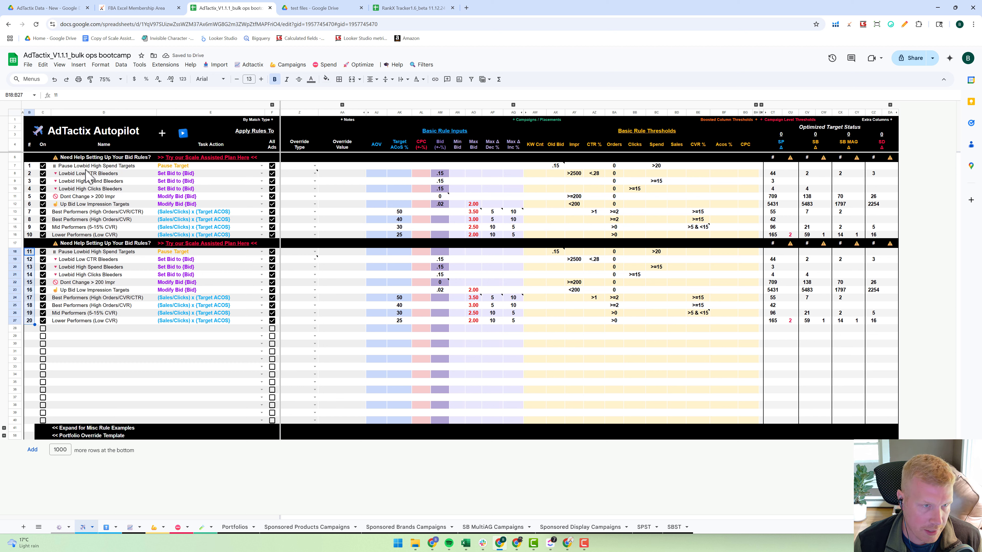
click(15, 165)
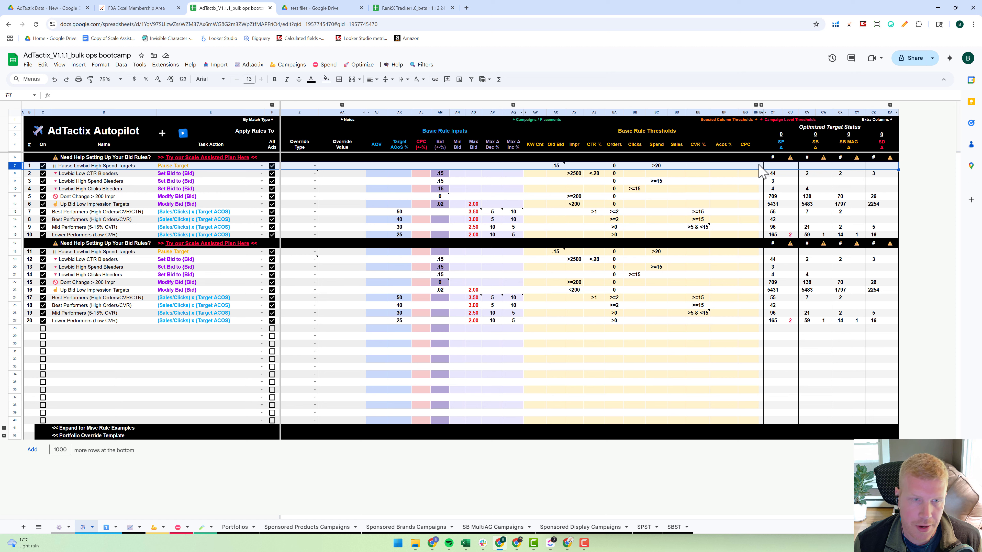
click(14, 174)
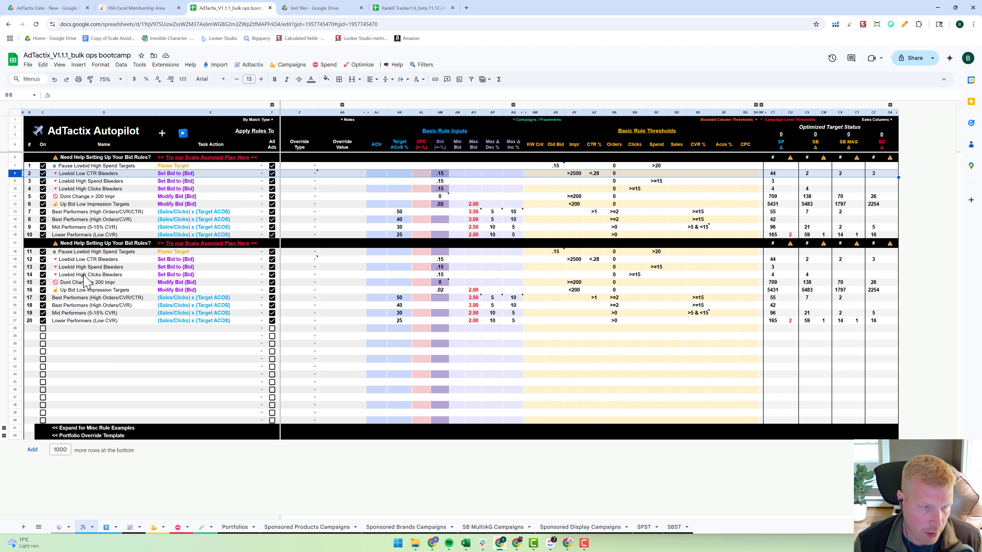
click(184, 344)
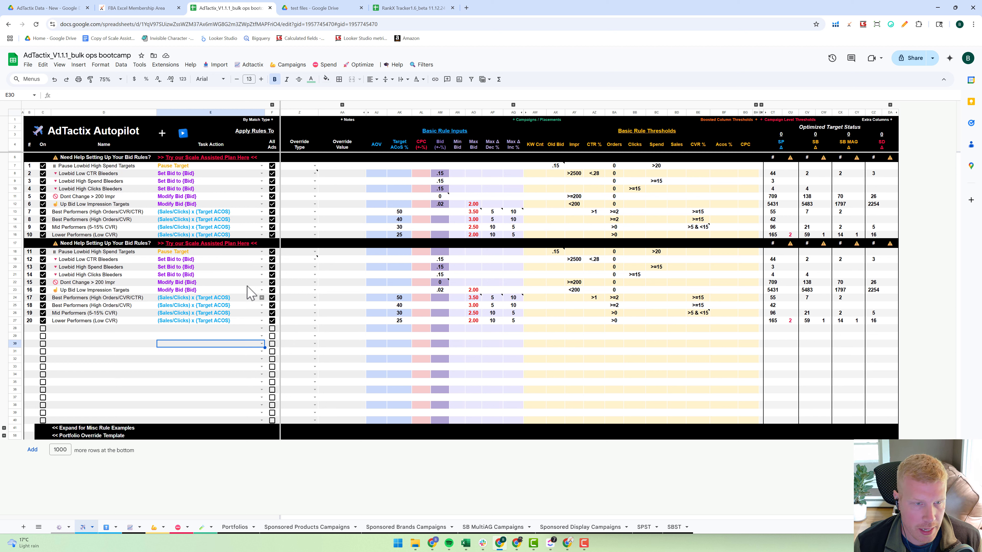
- Clear the help text, the plan link and the Optimized Target Status labels from the copied heading in row 17
click(75, 245)
key(Delete)
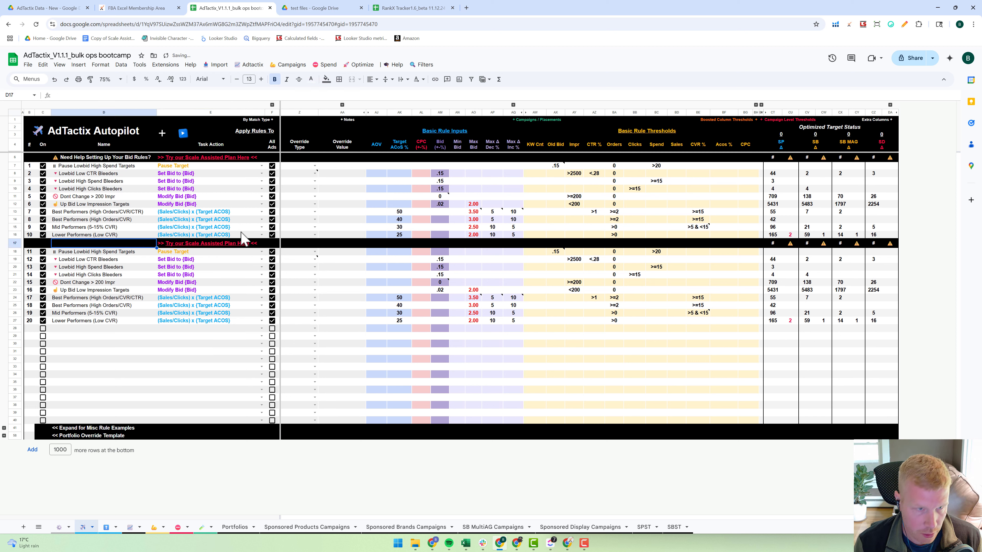
key(Right)
key(Delete)
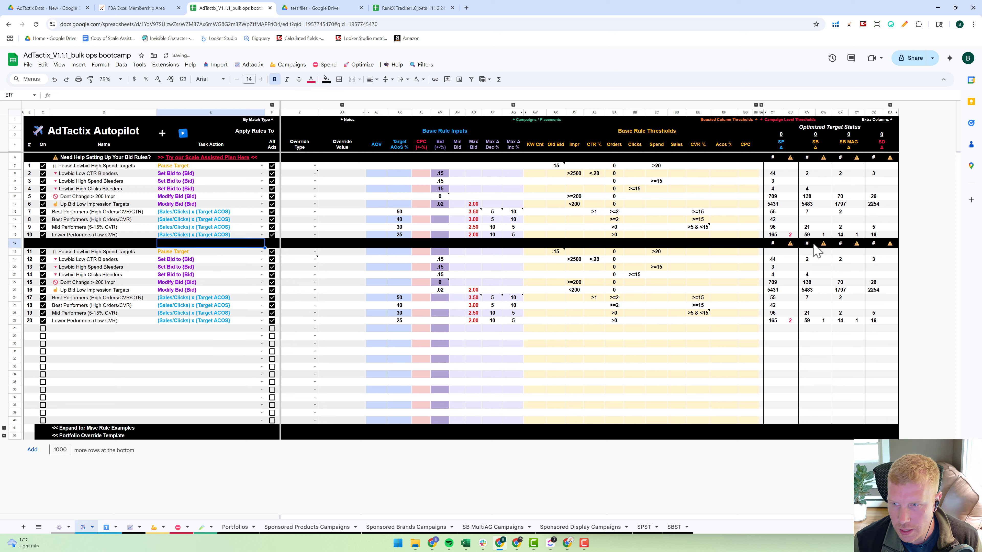
click(773, 243)
shift+click(892, 245)
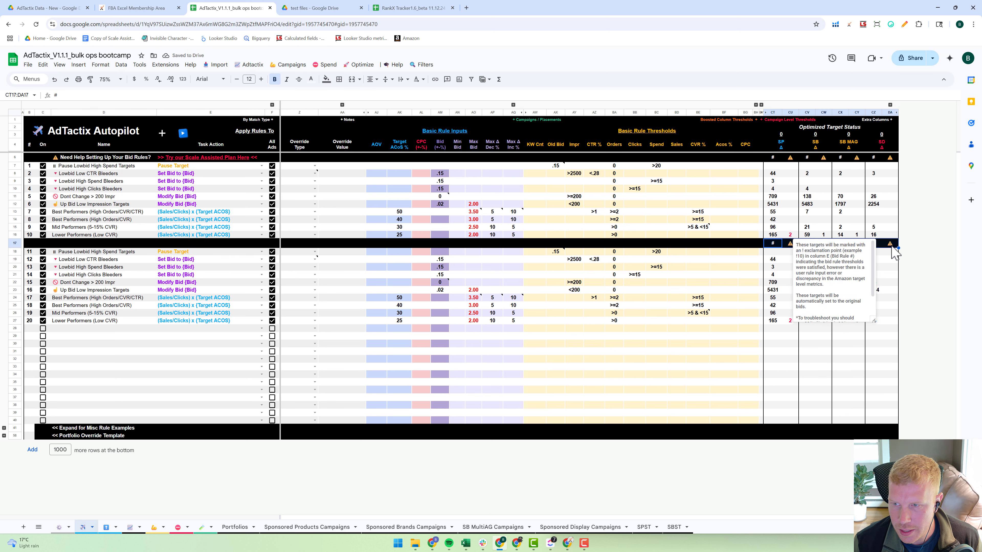
- Replace the help text in the row 6 heading with "Portfolio 1 - Prod A - 35%" and clear the plan link beside it
click(97, 158)
text(Portfolio 1 - Prod A)
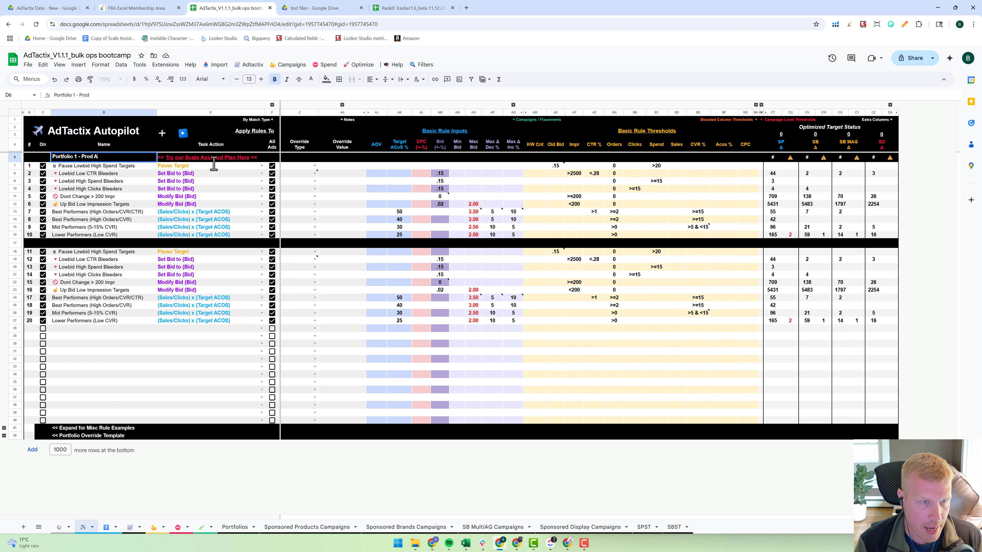
click(184, 159)
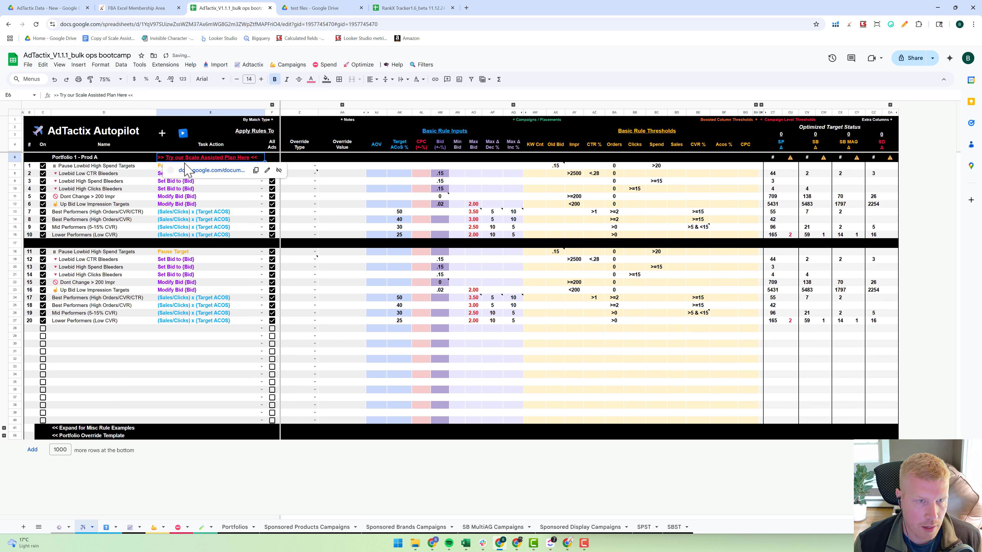
double_click(127, 157)
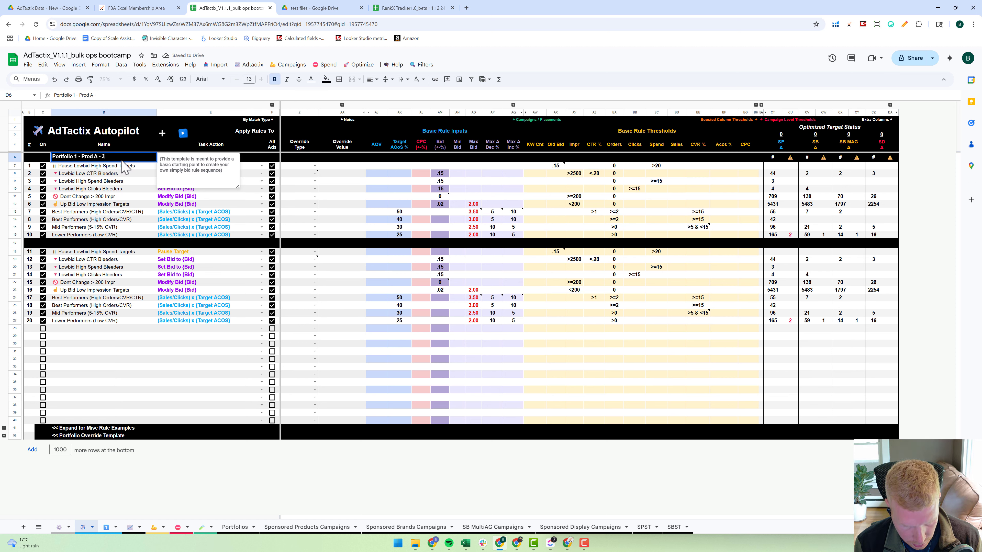
key(Return)
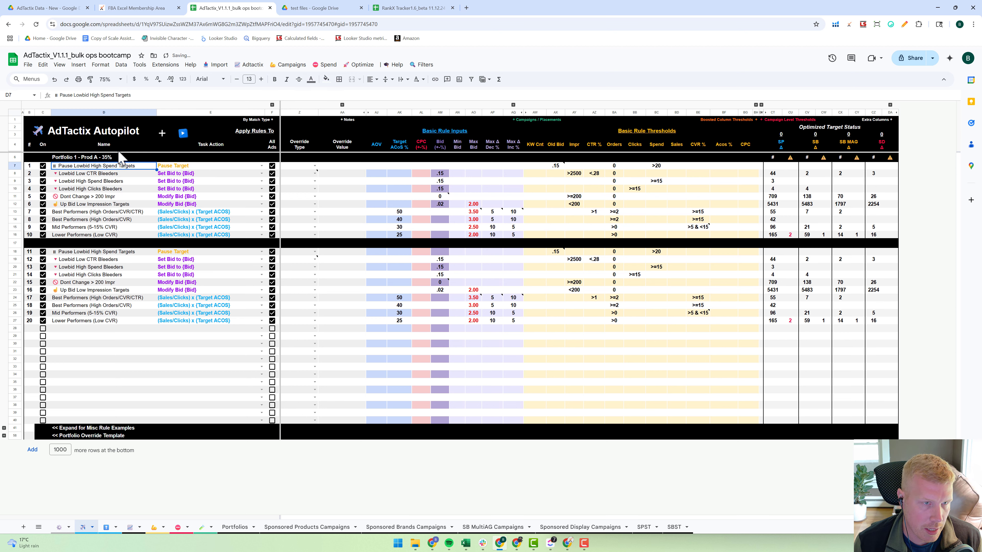
- Copy the row 6 heading into the name cell of row 17 and change it to "Portfolio 2 - Prod B - 10%"
click(111, 160)
key(ctrl+c)
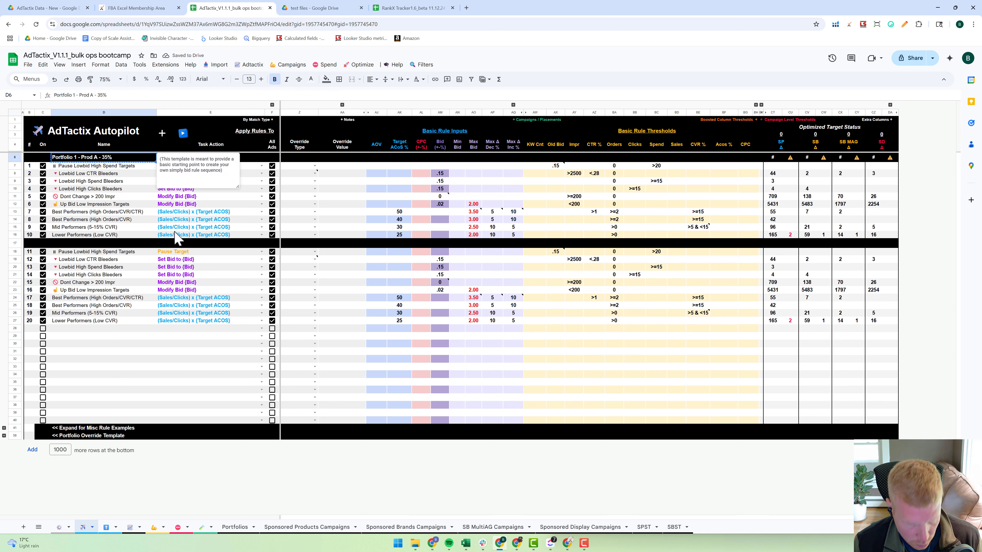
click(107, 243)
key(ctrl+v)
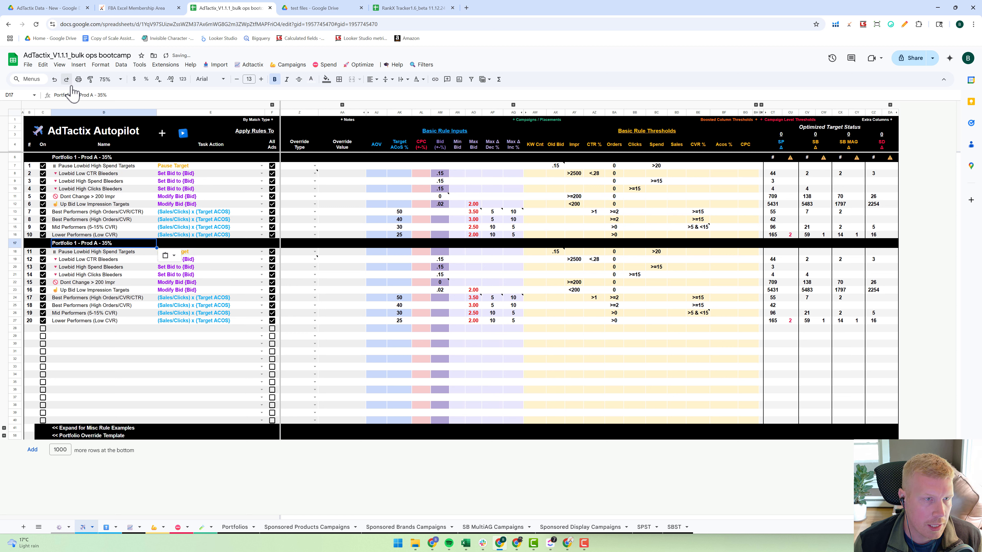
drag(76, 96, 83, 97)
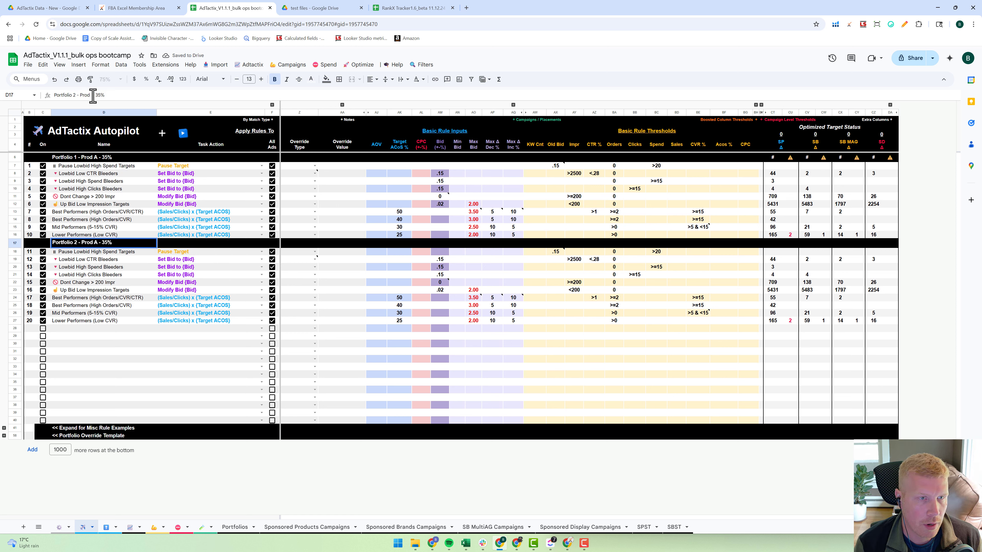
text(B)
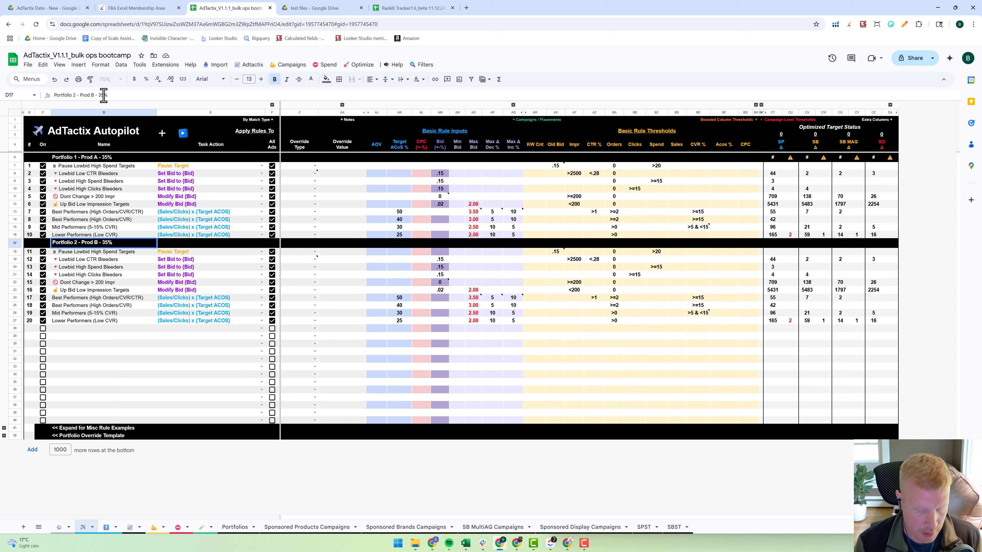
key(Return)
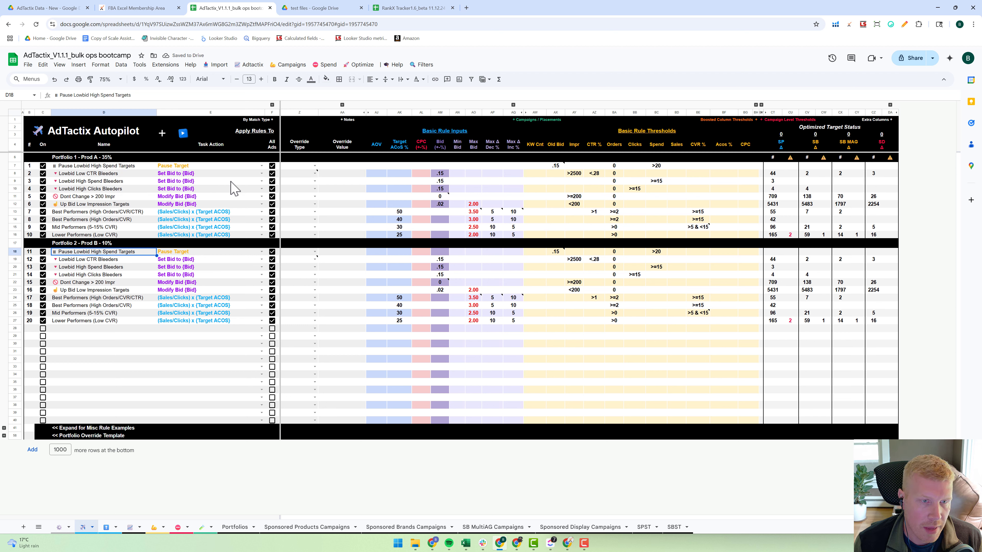
click(111, 159)
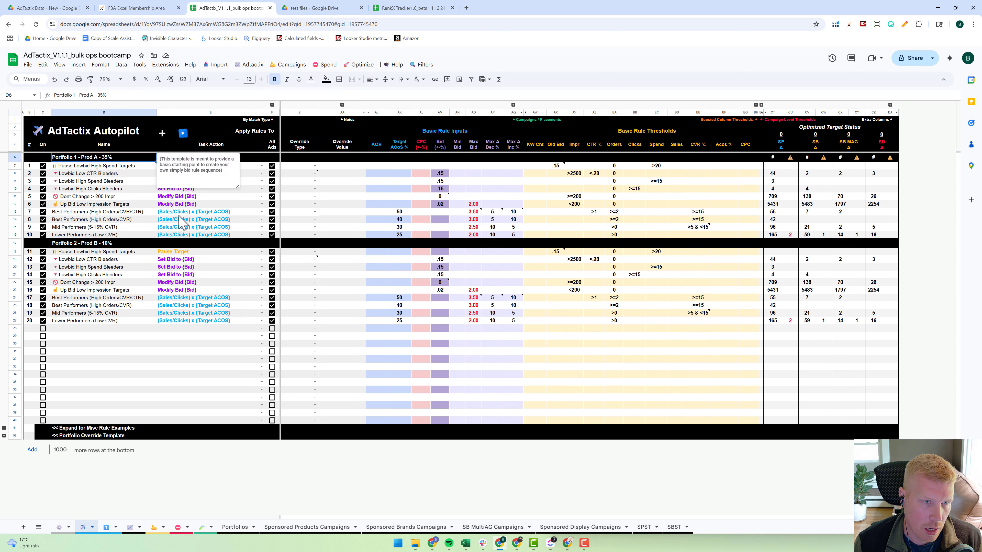
click(120, 243)
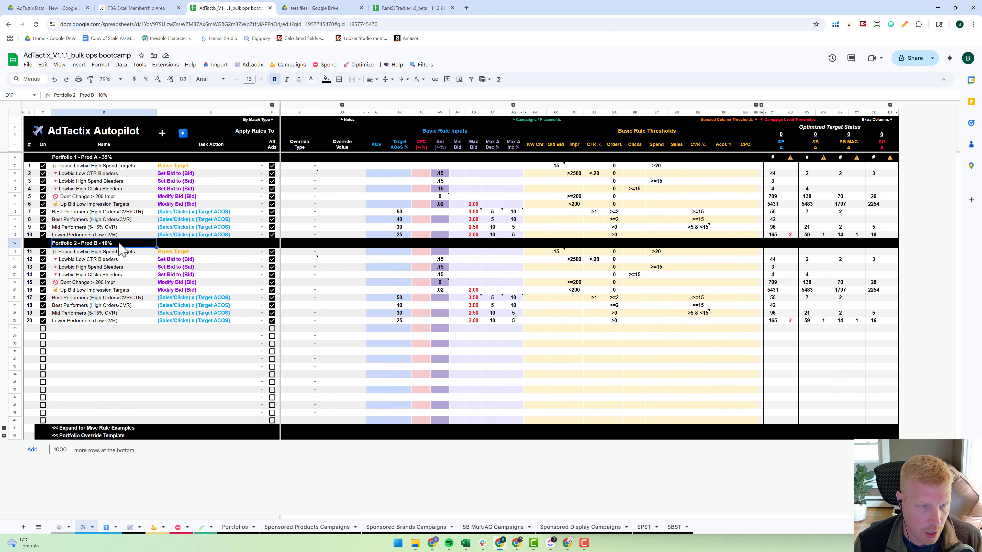
click(191, 351)
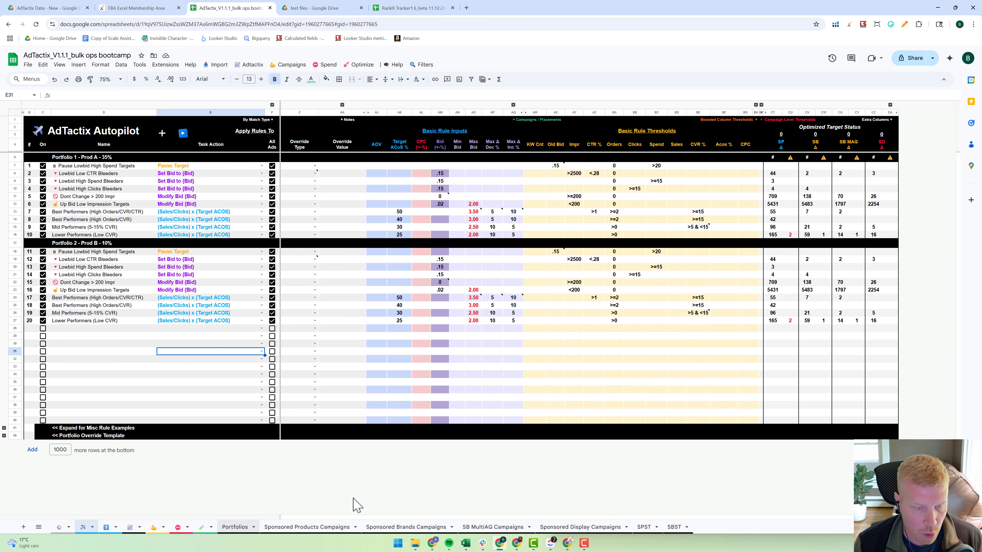
- In the Portfolios sheet, rename the highlighted Demo Portfolio 6 as "Demo Portfolio 6 - Prod A"
click(235, 527)
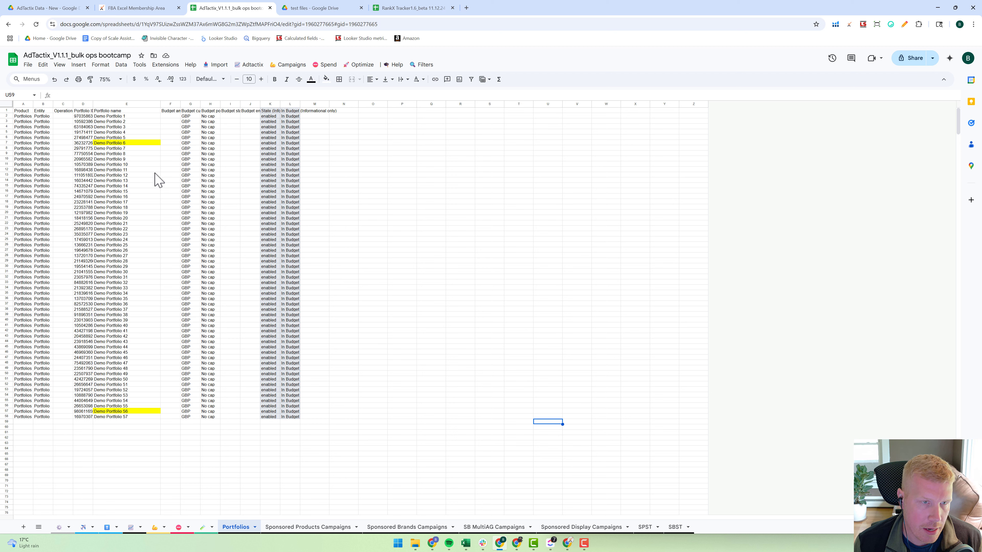
click(140, 148)
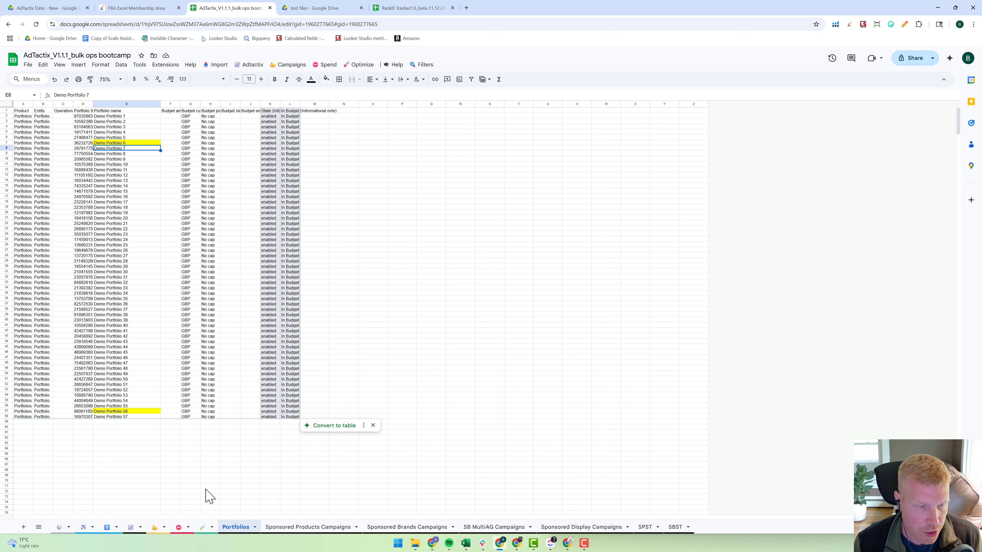
click(118, 138)
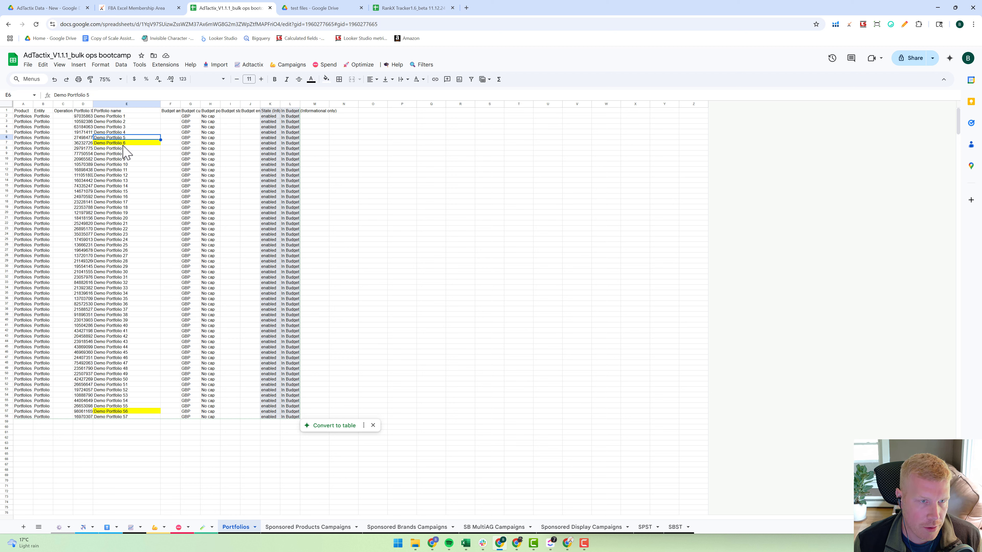
click(131, 144)
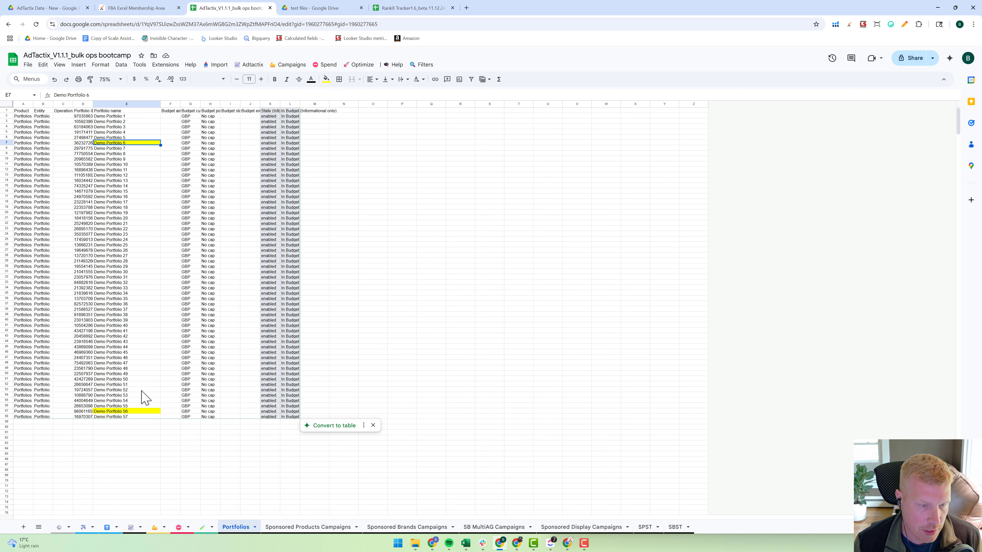
click(144, 411)
click(124, 144)
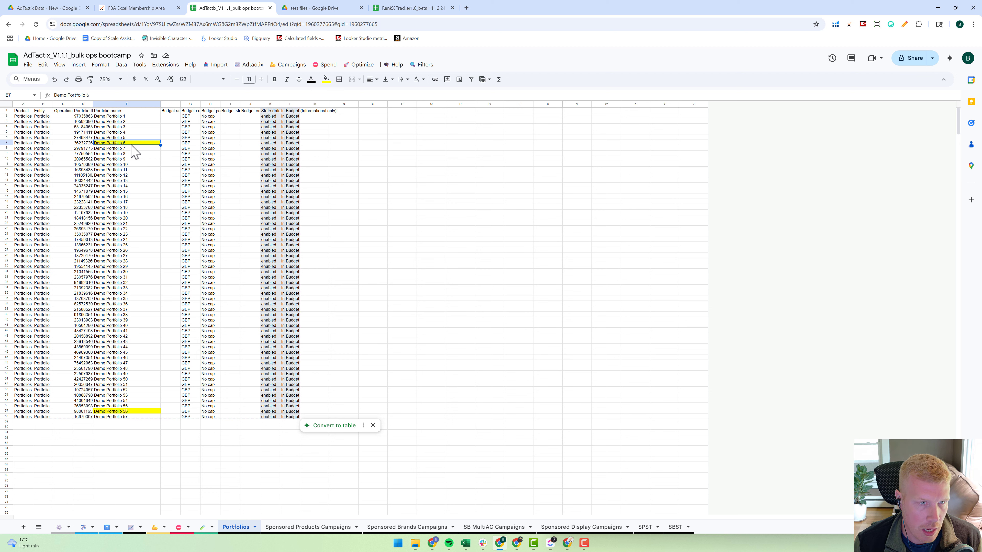
double_click(135, 144)
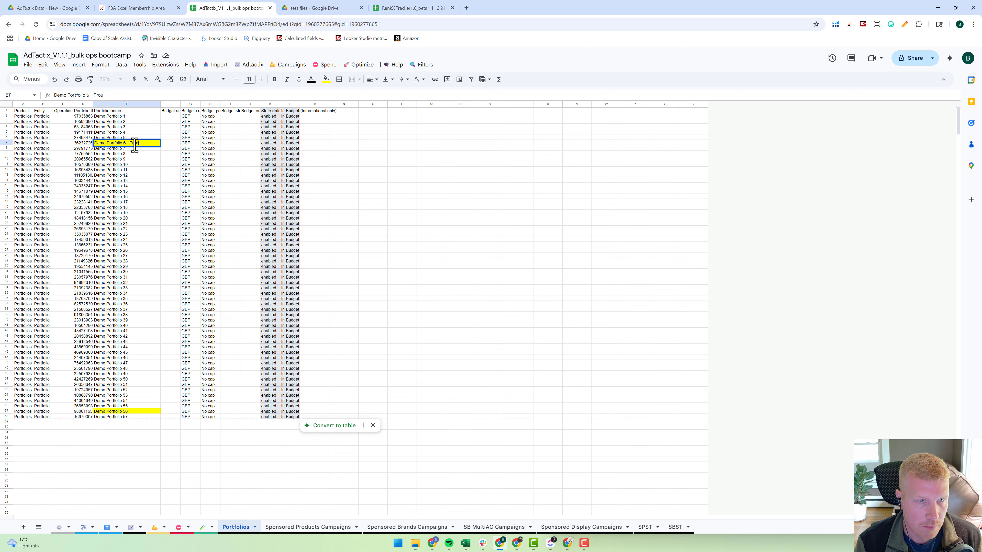
text(- Prod A)
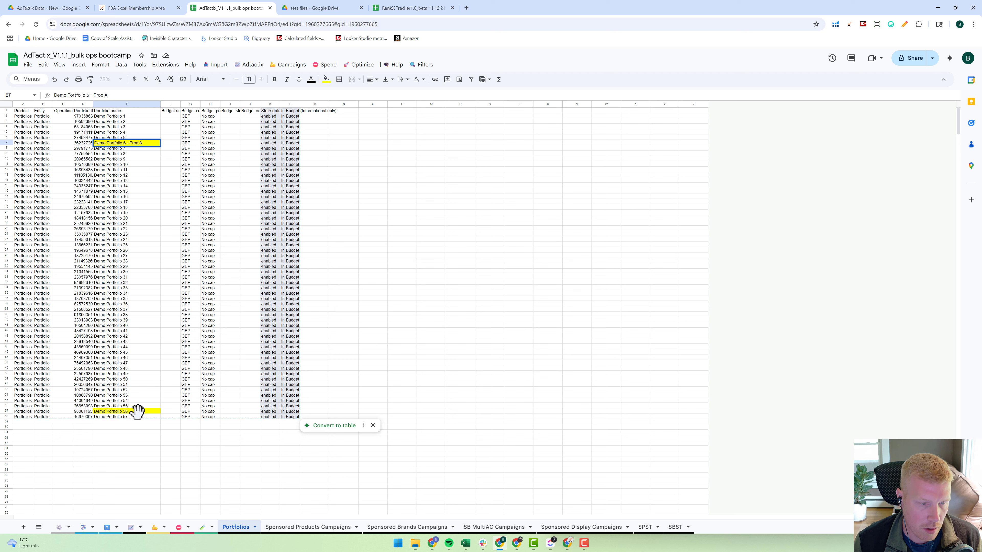
- Rename the highlighted Demo Portfolio 56 as "Demo Portfolio 56 - Prod B"
click(139, 412)
double_click(139, 412)
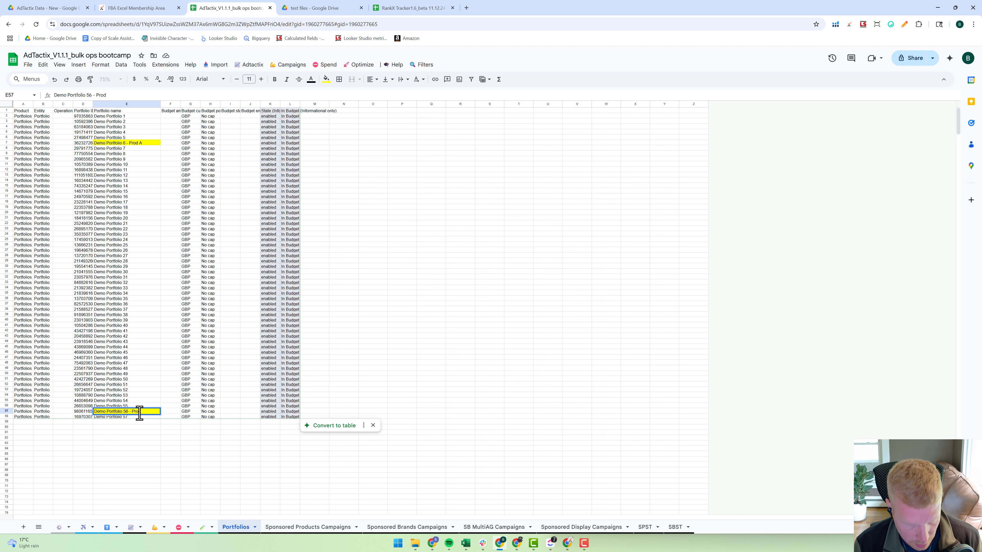
click(133, 459)
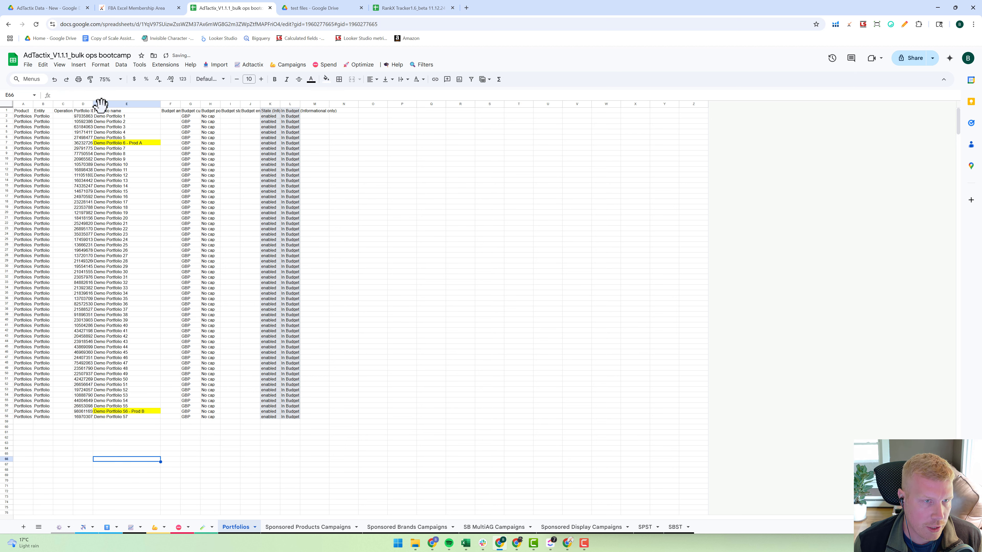
- Widen the Portfolio ID column to fit its full contents
drag(92, 104, 92, 105)
double_click(93, 104)
click(156, 164)
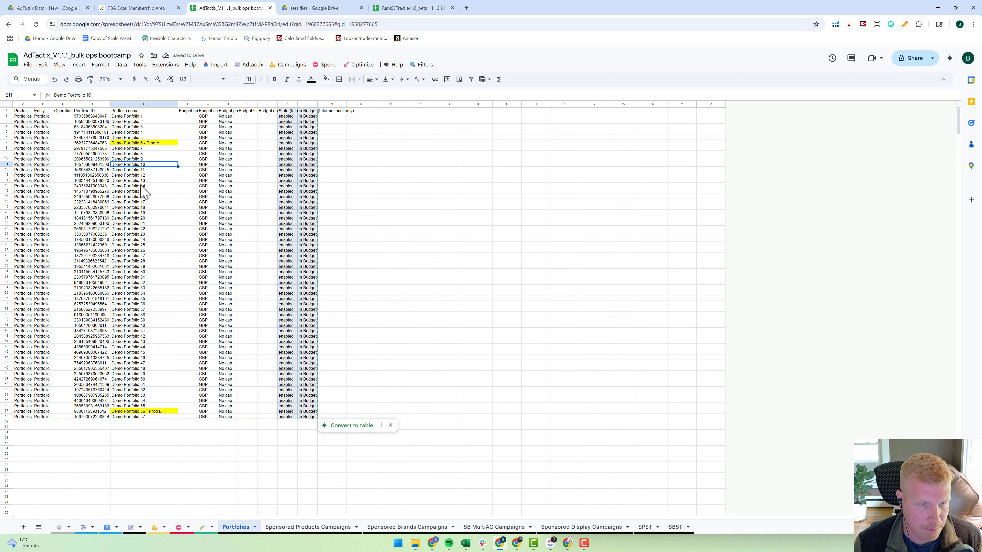
click(133, 144)
click(161, 181)
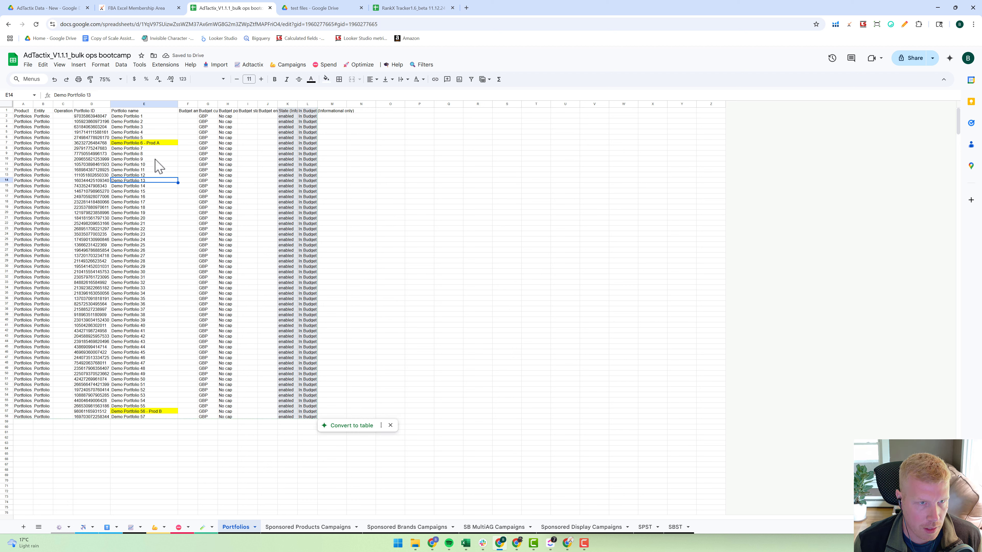
- Copy the text "Demo Portfolio 6" from its name cell and paste it as Autopilot rule 1's override value, with override type Portfolio
double_click(144, 144)
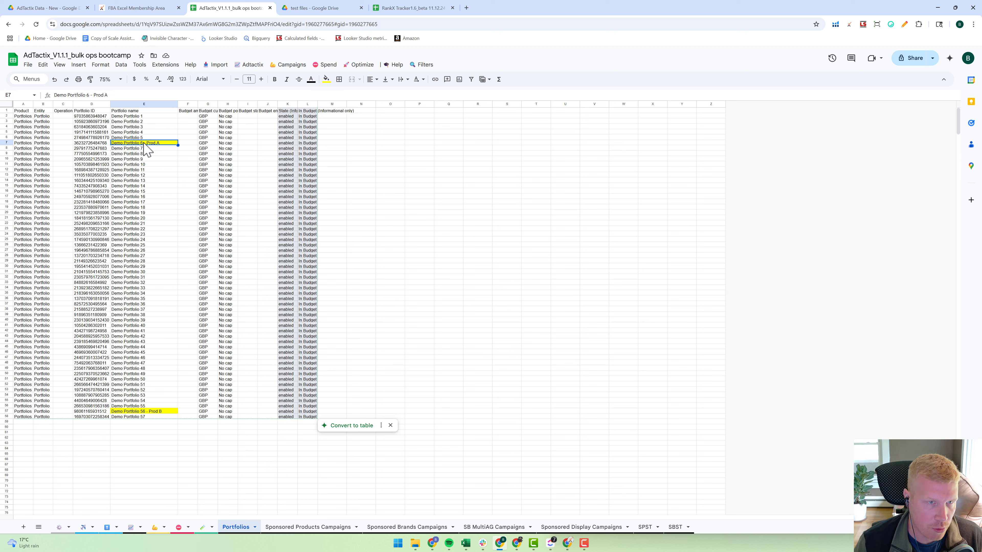
drag(142, 144, 112, 144)
key(ctrl+c)
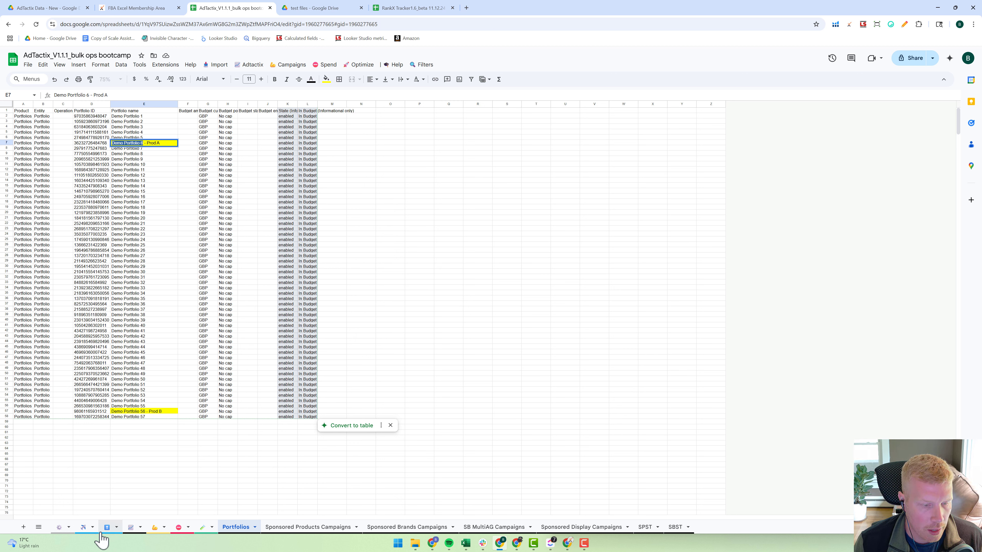
click(89, 531)
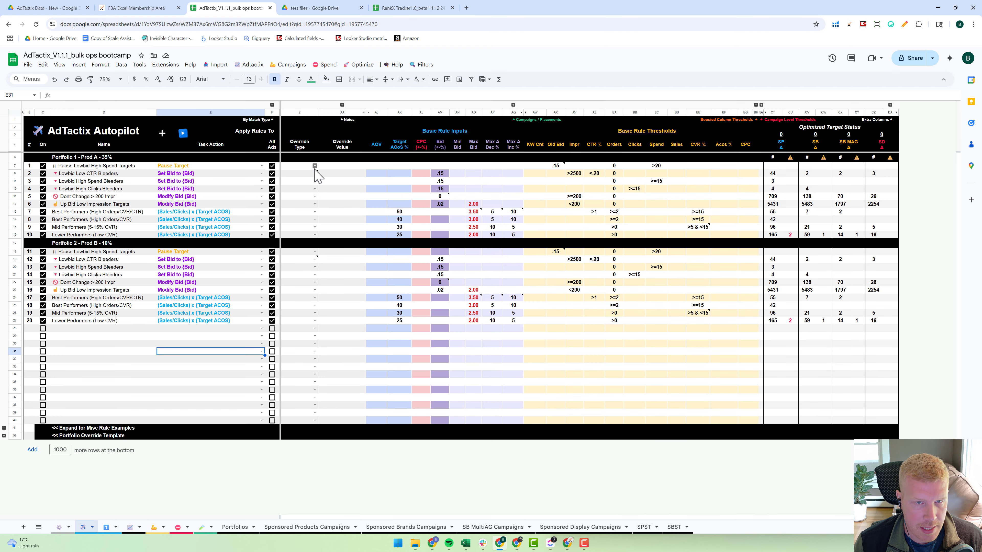
click(314, 167)
click(299, 173)
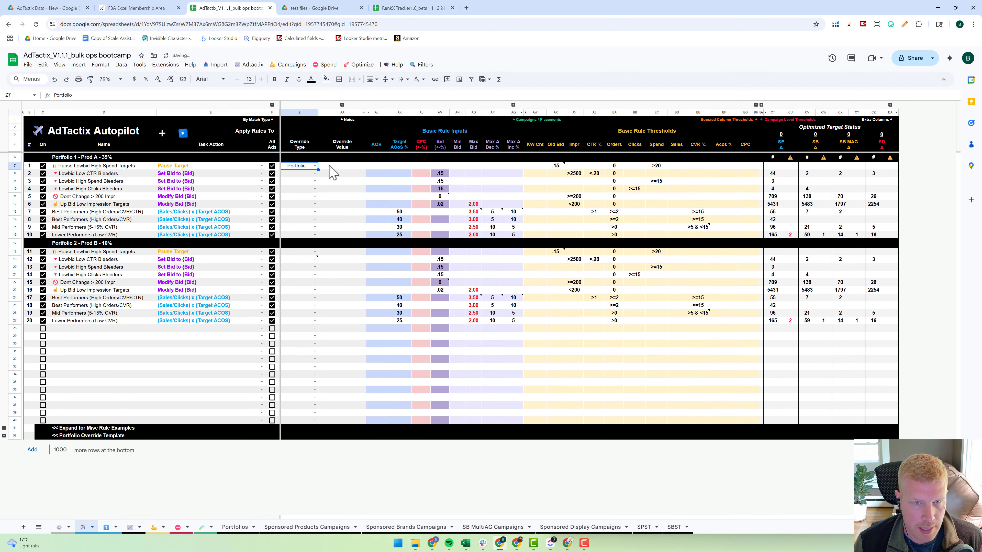
click(347, 167)
key(ctrl+v)
- Fill the Portfolio override type and the Demo Portfolio 6 override value down through rules 1 to 10
click(346, 181)
drag(299, 166, 367, 237)
click(349, 168)
click(350, 174)
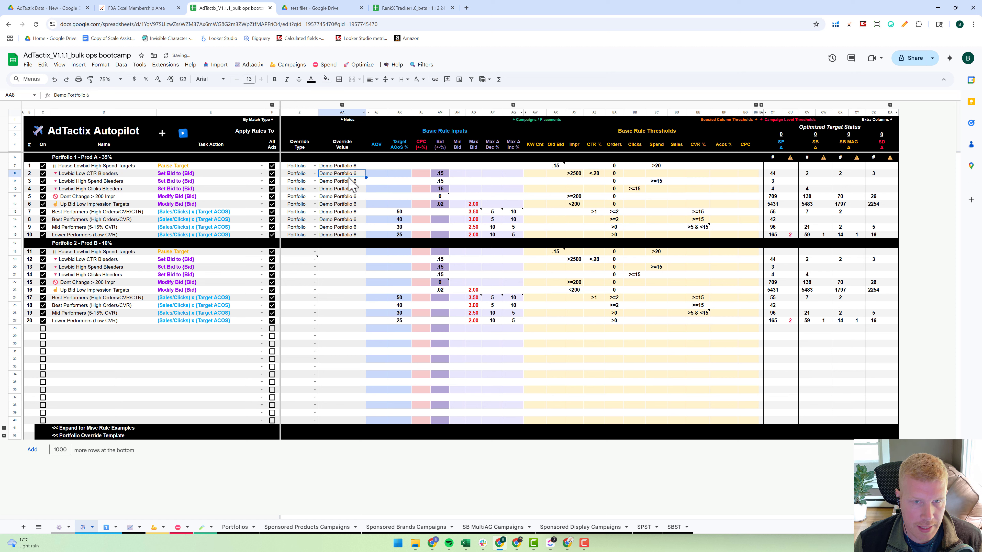
click(348, 182)
click(347, 190)
click(347, 197)
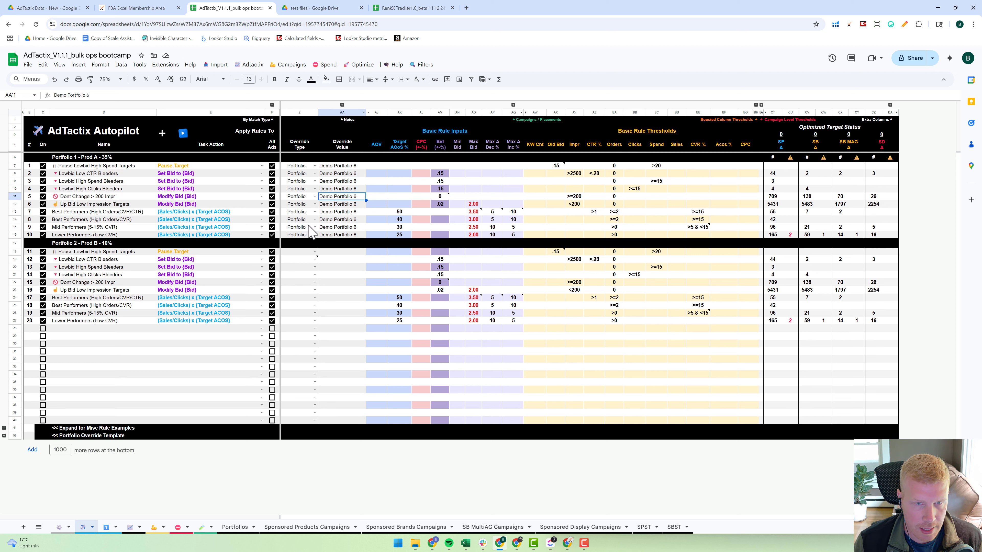
- Examine the Portfolio Name column in the Sponsored Products Campaigns sheet, which the rule 1 to 10 overrides refer to, and return to Autopilot
click(12, 167)
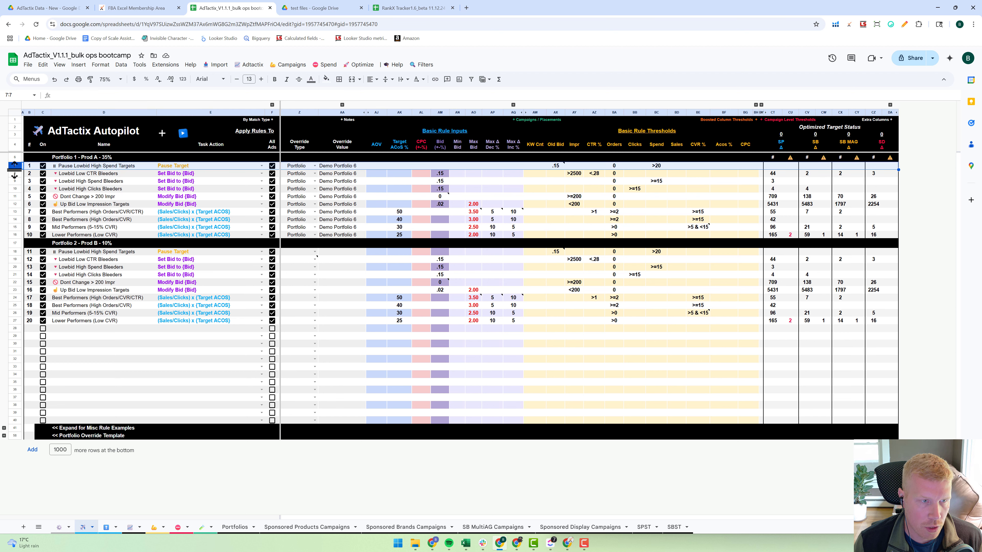
shift+click(15, 235)
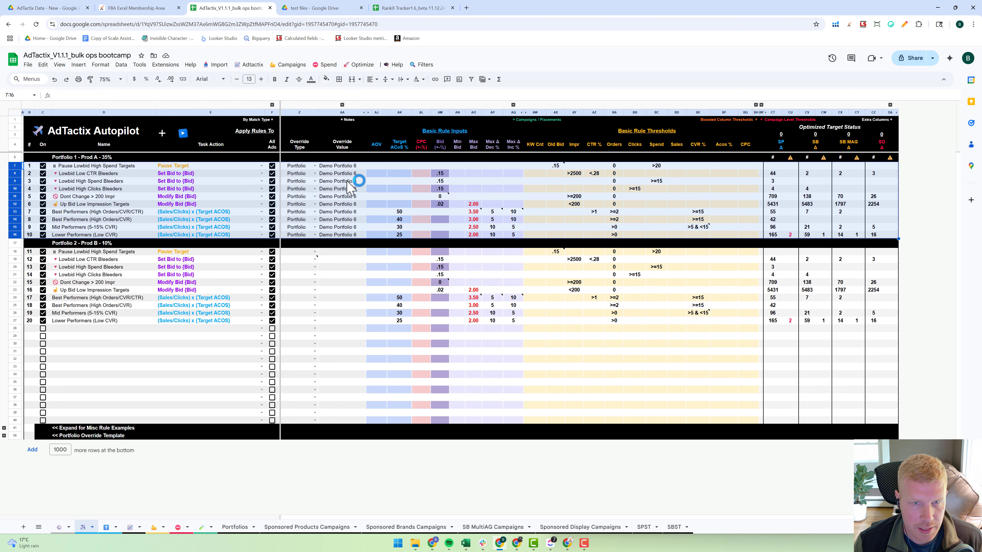
click(328, 527)
click(199, 220)
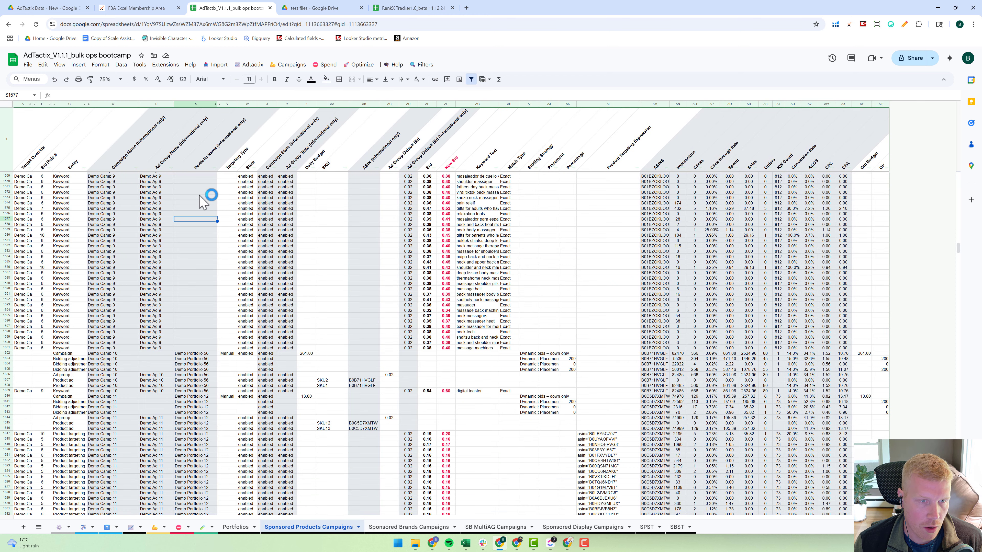
click(199, 162)
click(197, 104)
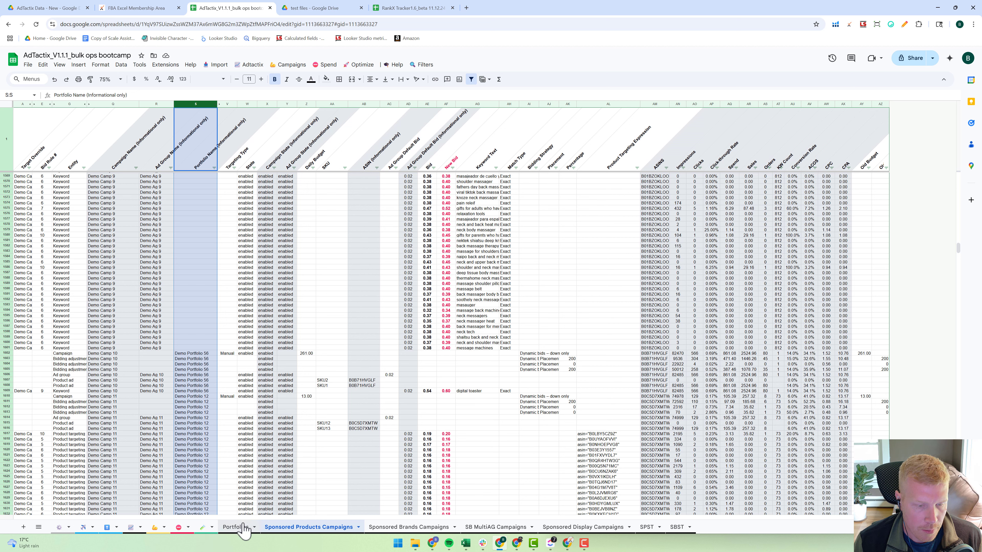
click(84, 527)
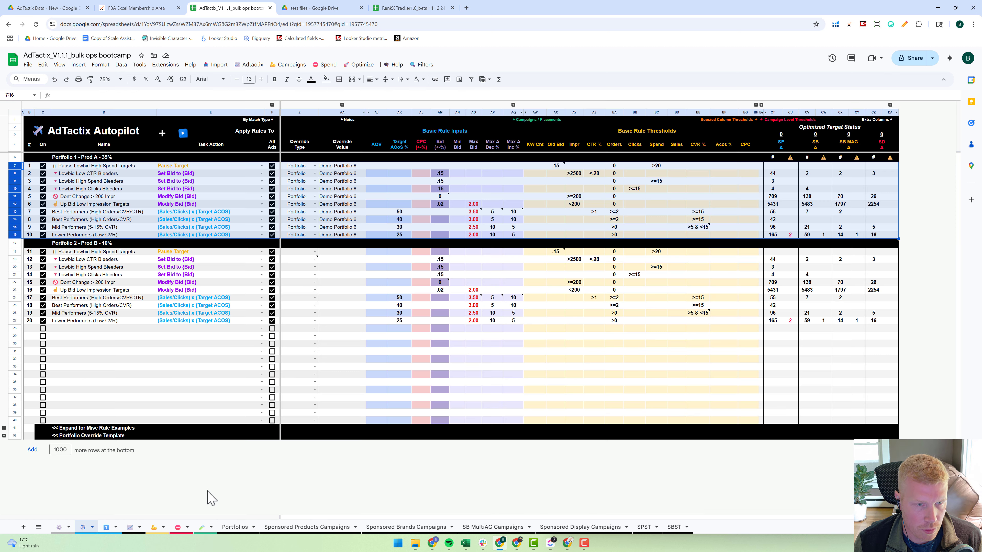
click(342, 267)
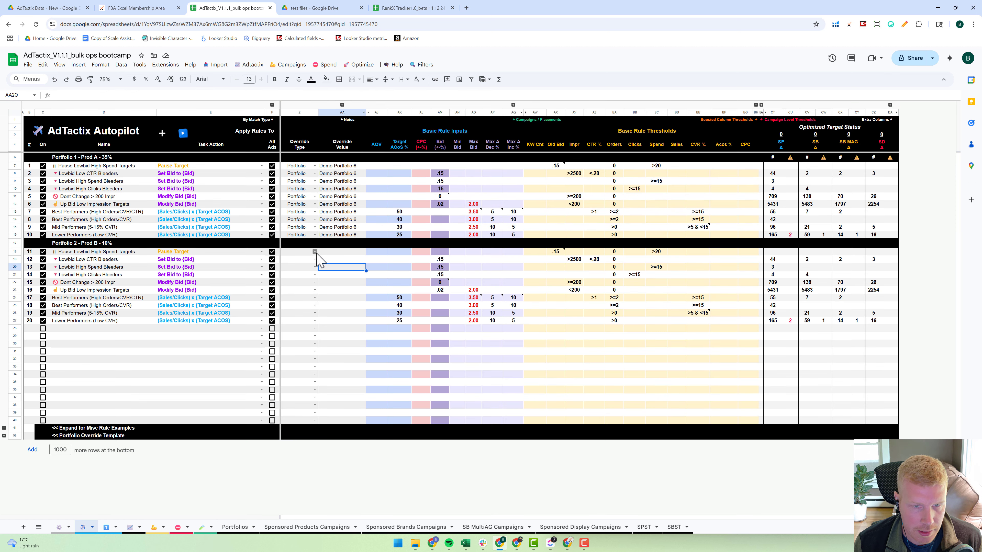
click(15, 243)
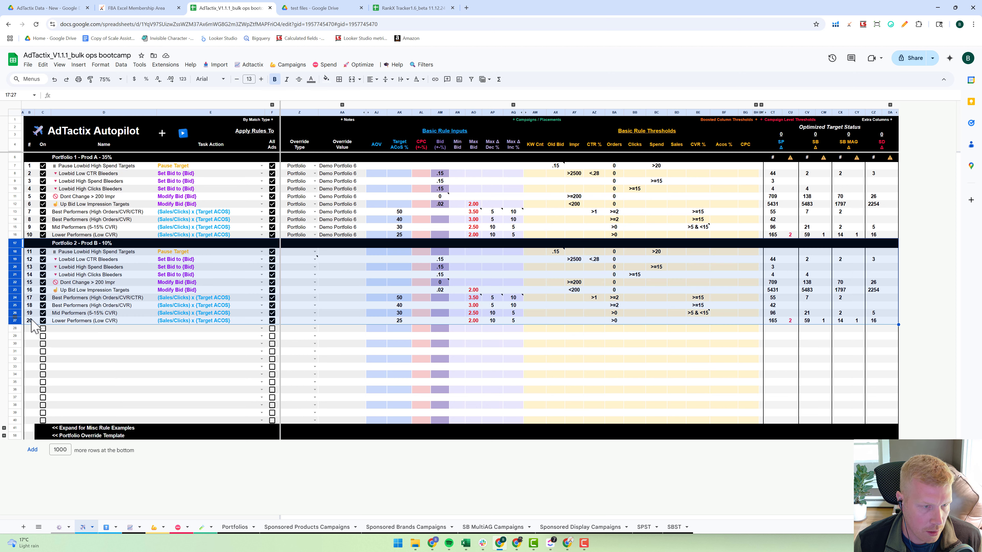
shift+click(14, 320)
key(ctrl+c)
click(15, 328)
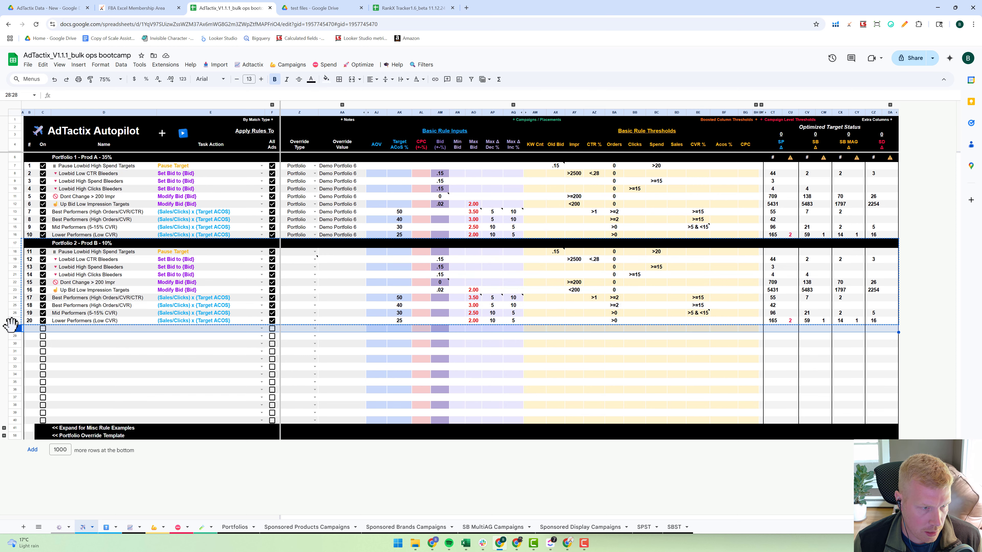
key(ctrl+v)
click(30, 336)
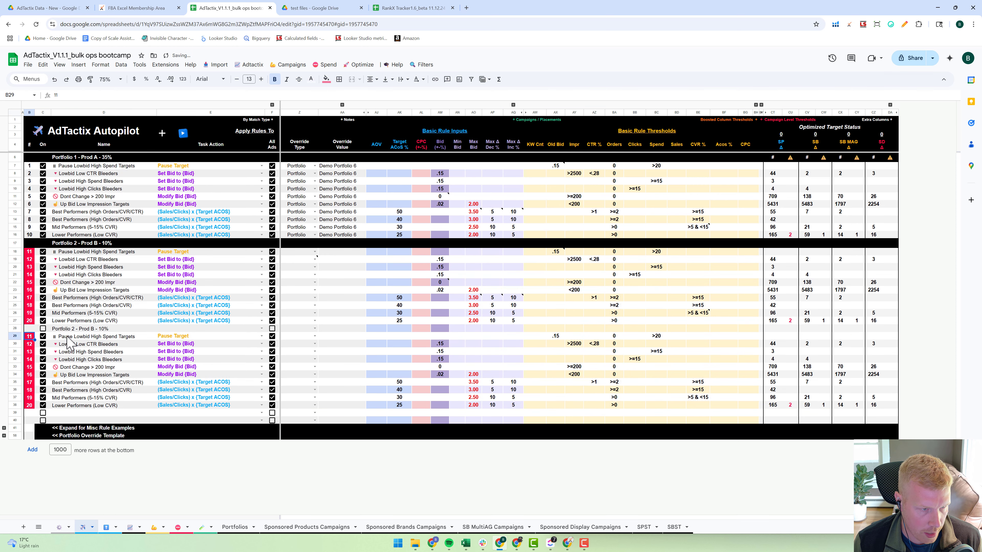
key(ctrl+z)
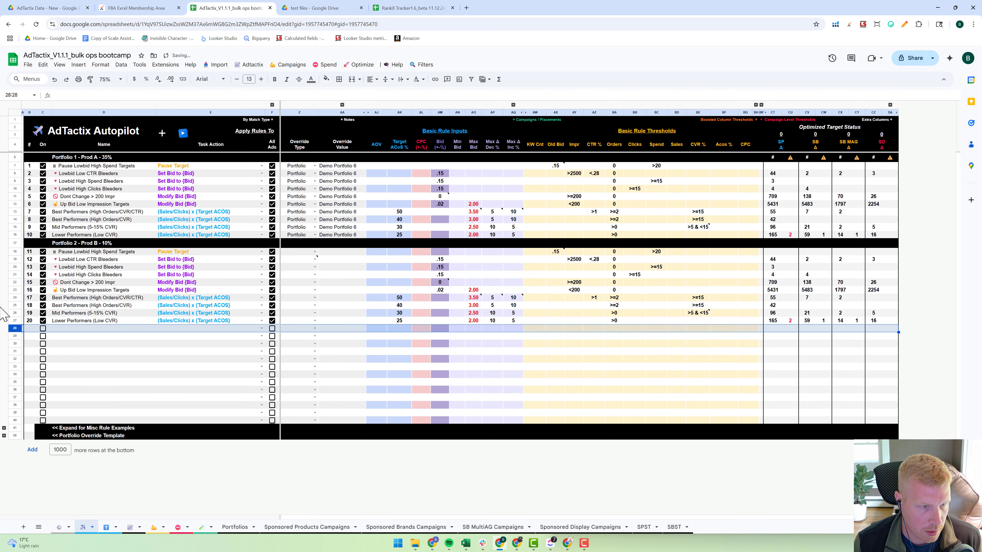
- Copy the whole Portfolio 2 - Prod B block, header row and rules 11 to 20, into the empty rows directly below it
click(14, 243)
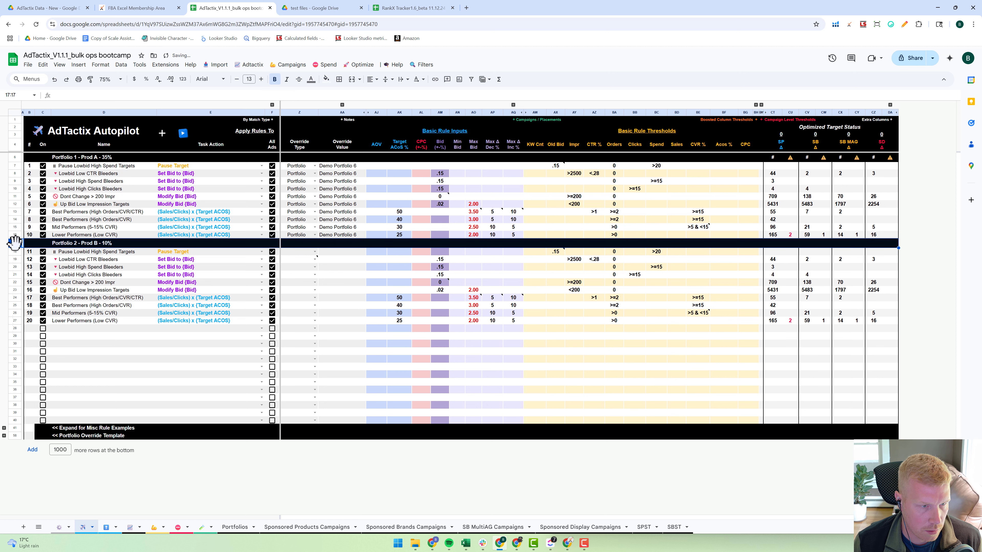
shift+click(14, 320)
key(ctrl+c)
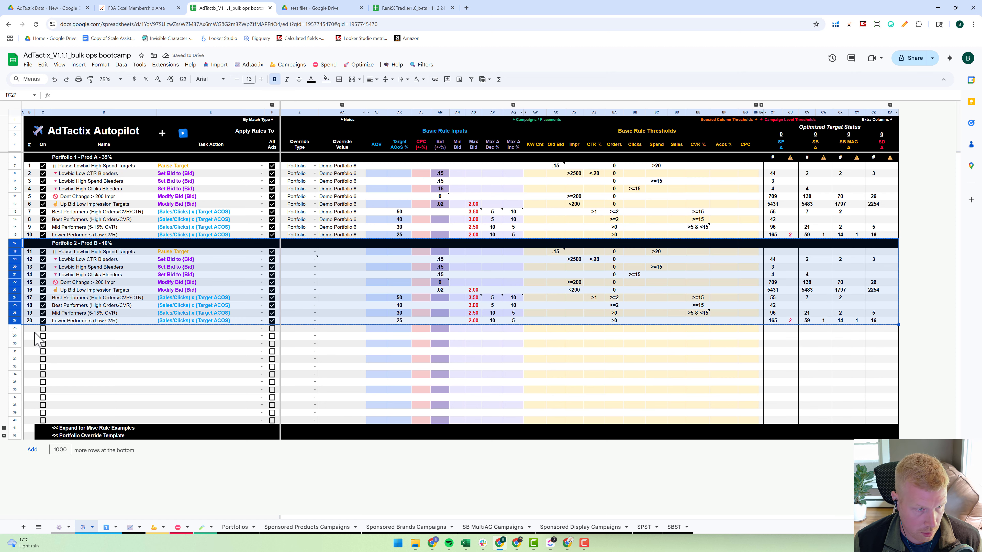
click(16, 328)
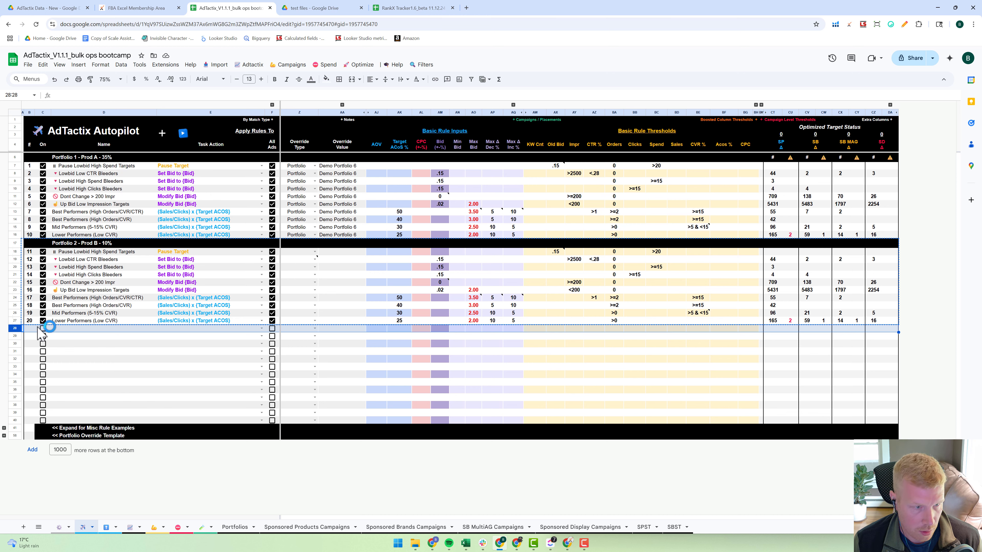
key(ctrl+v)
- Renumber the rules in the copied third block from 21 to 30
click(30, 338)
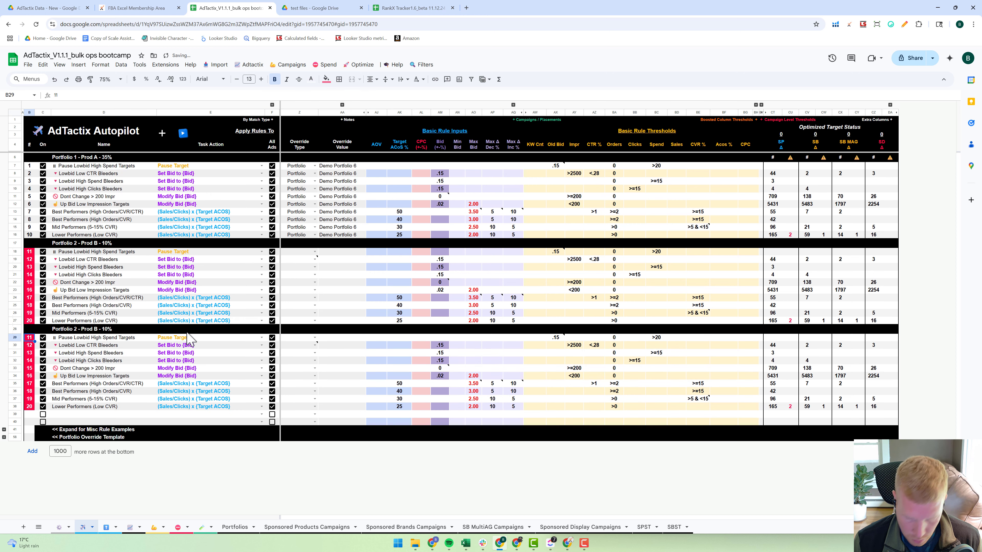
text(21)
key(Return)
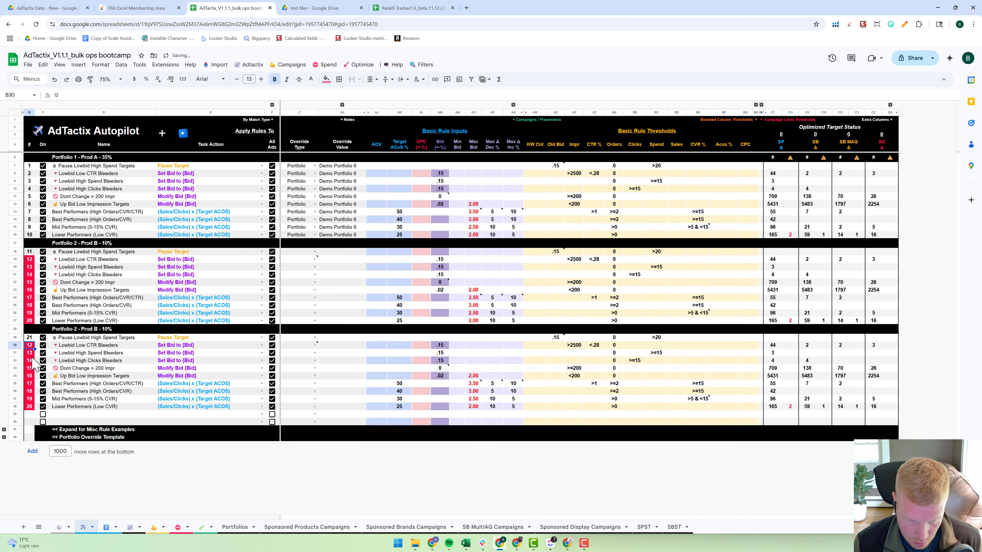
text(22)
key(Return)
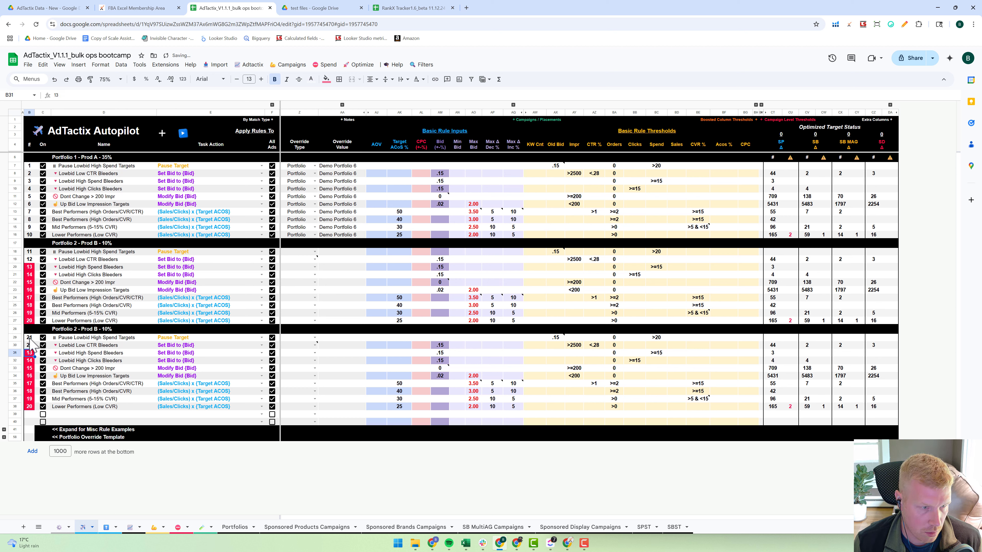
drag(29, 339, 35, 408)
- Rename the third block's header as "everything else"
click(86, 329)
text(everything else)
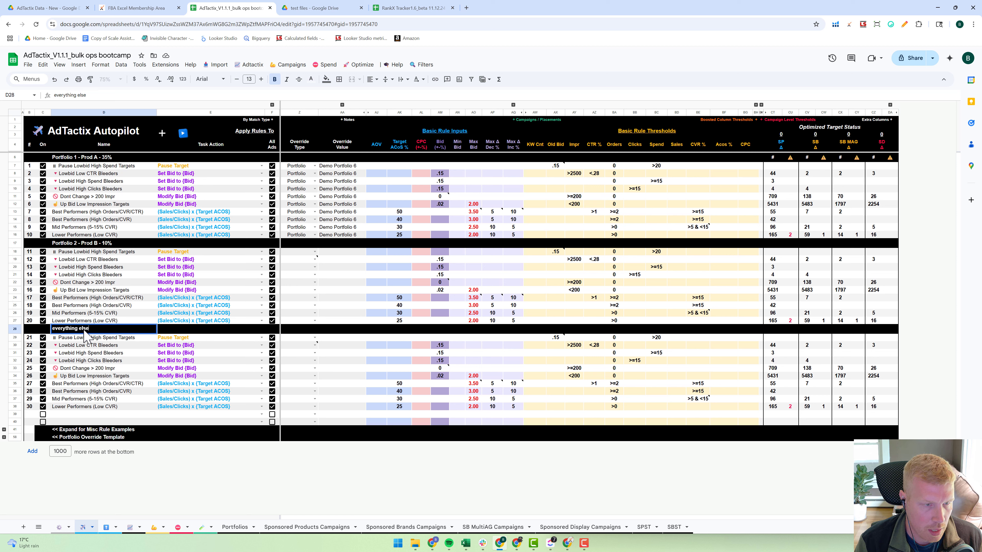
key(Return)
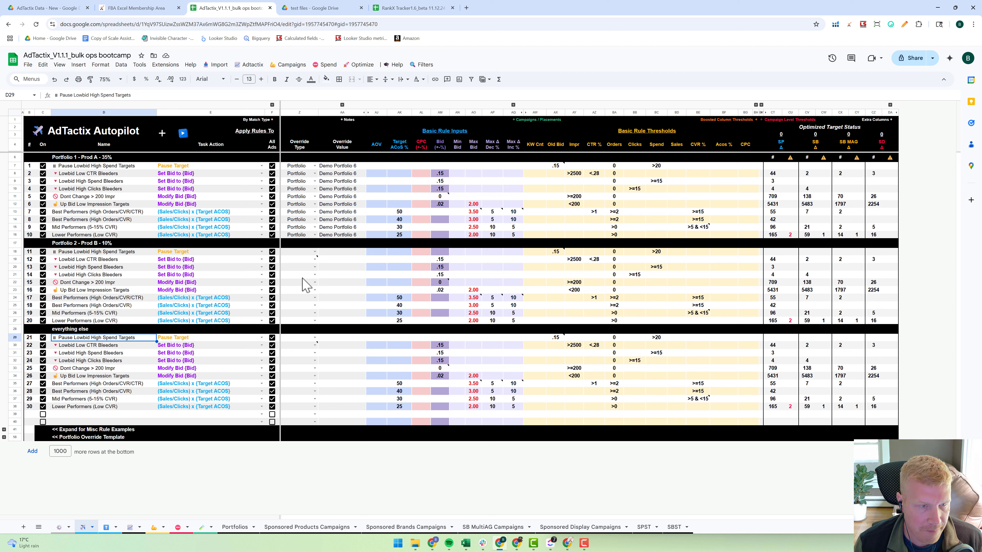
- Copy the Portfolio override type from rule 10 to rules 11 through 20
click(300, 237)
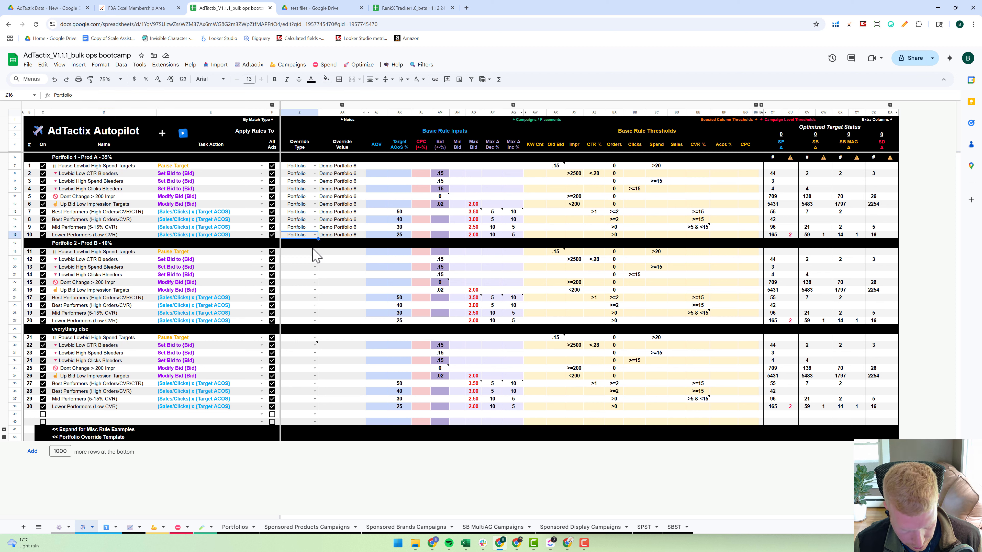
key(ctrl+c)
click(300, 252)
shift+click(301, 319)
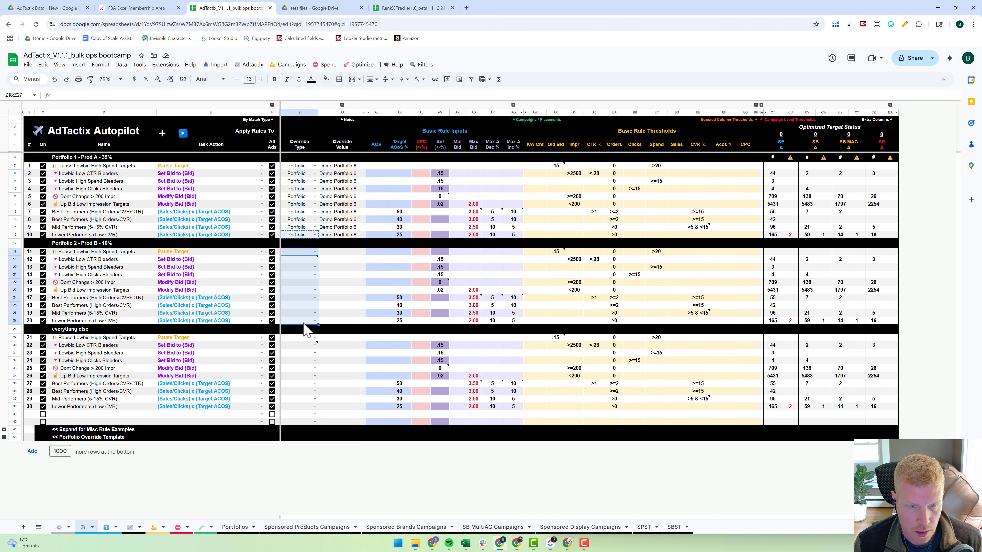
key(ctrl+v)
- Copy the text "Demo Portfolio 56" from its name cell in the Portfolios sheet and paste it as Autopilot rule 11's override value
click(234, 527)
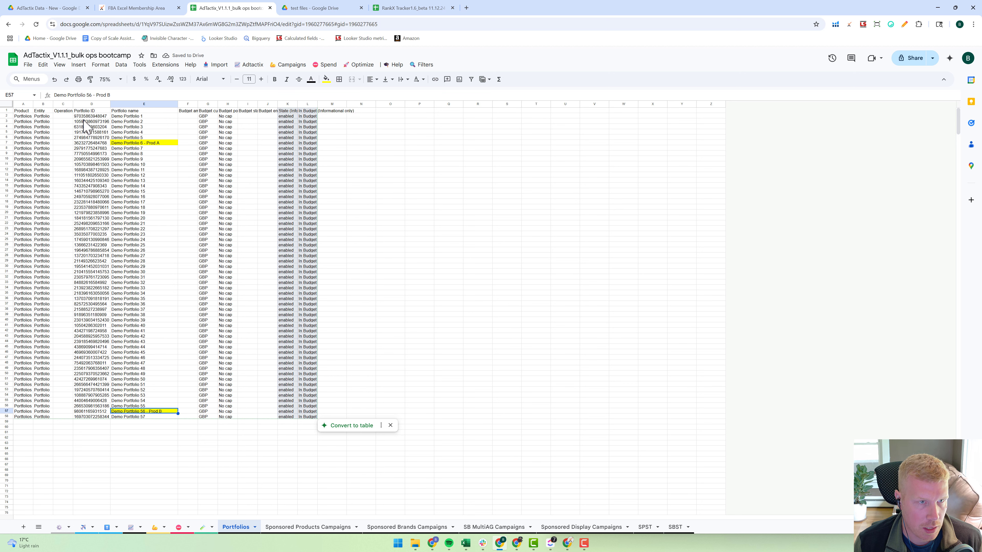
key(shift+Home)
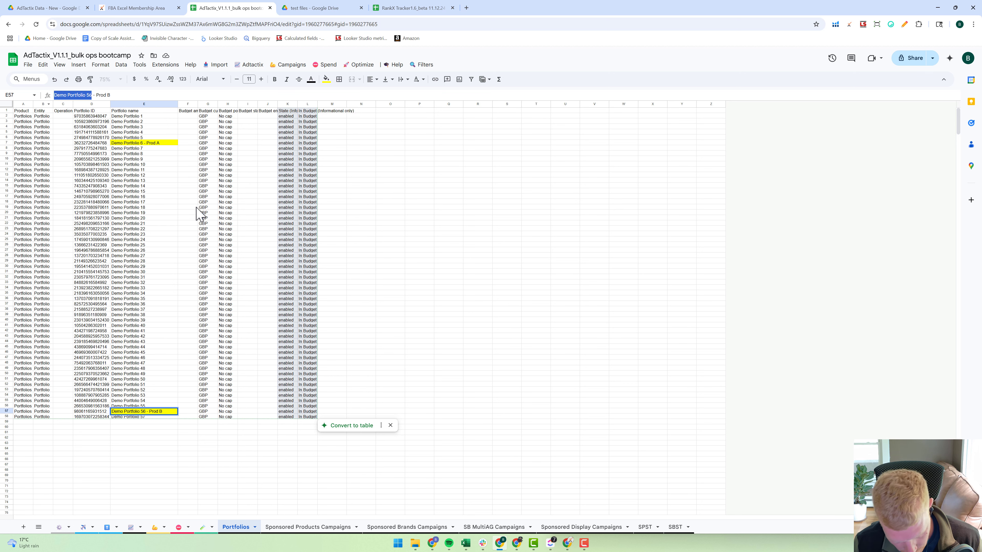
key(Escape)
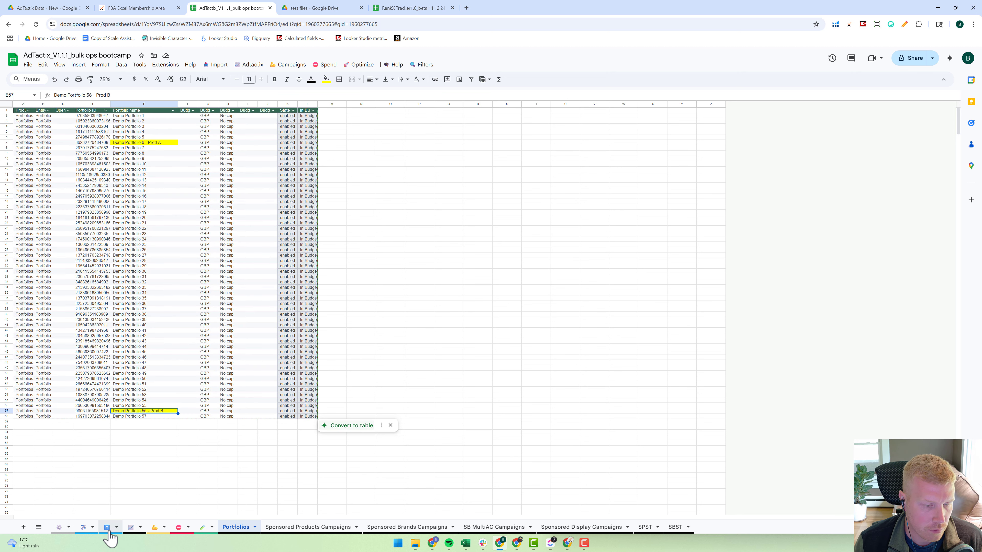
click(88, 527)
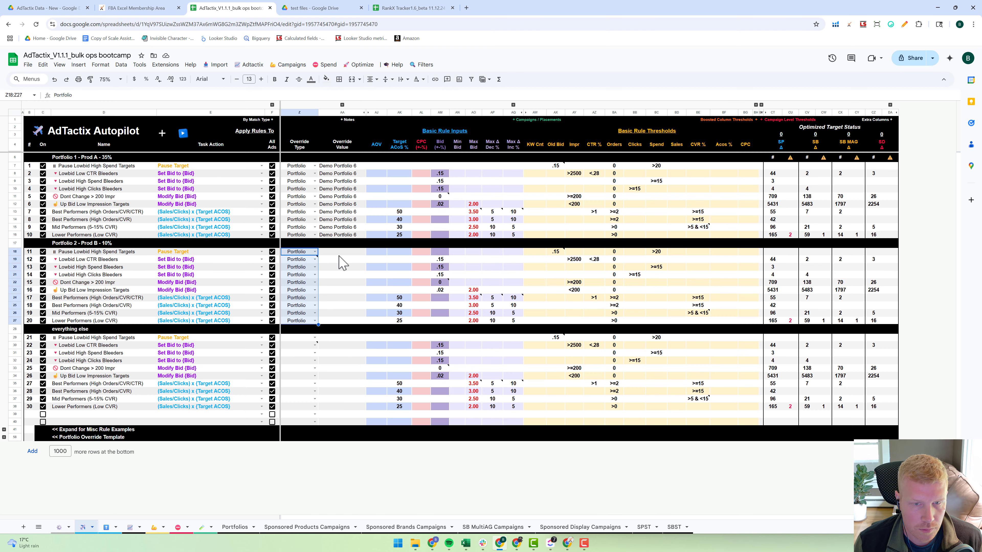
click(343, 251)
shift+click(344, 323)
key(ctrl+v)
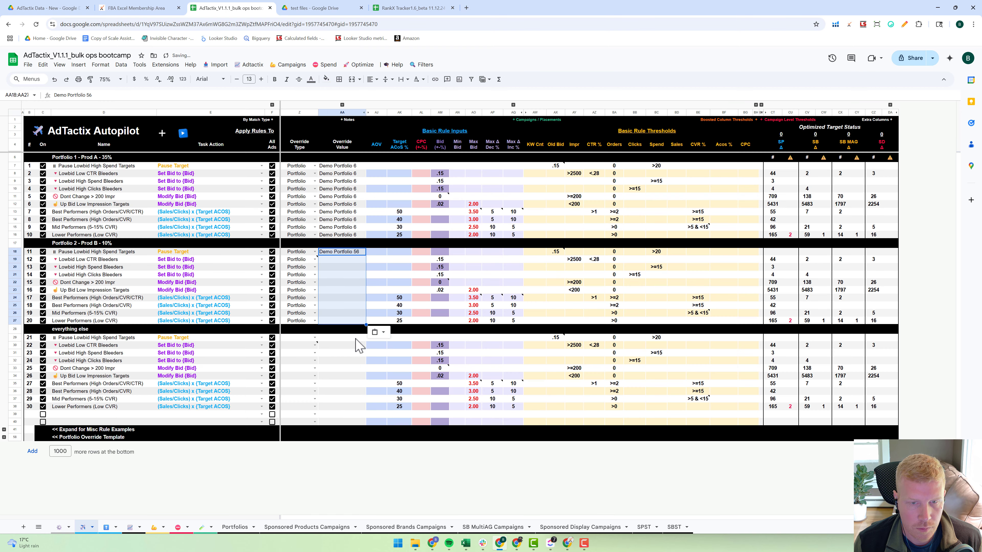
- Fill the Demo Portfolio 56 override value down from rule 11 through rule 20
click(355, 269)
click(357, 250)
drag(365, 253, 361, 322)
click(355, 361)
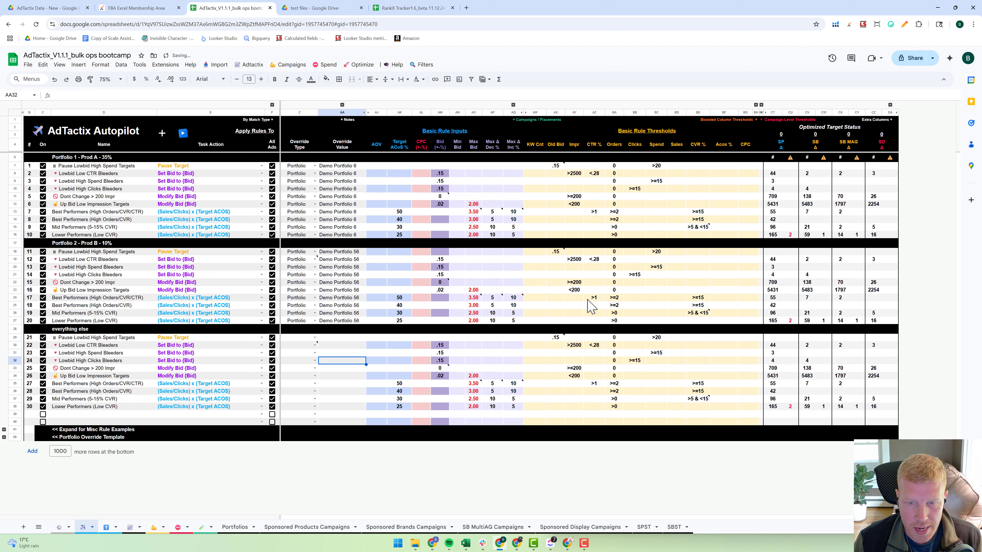
- Set rule 17's Target ACoS to 20 and review that rule's Orders and CVR thresholds
click(400, 297)
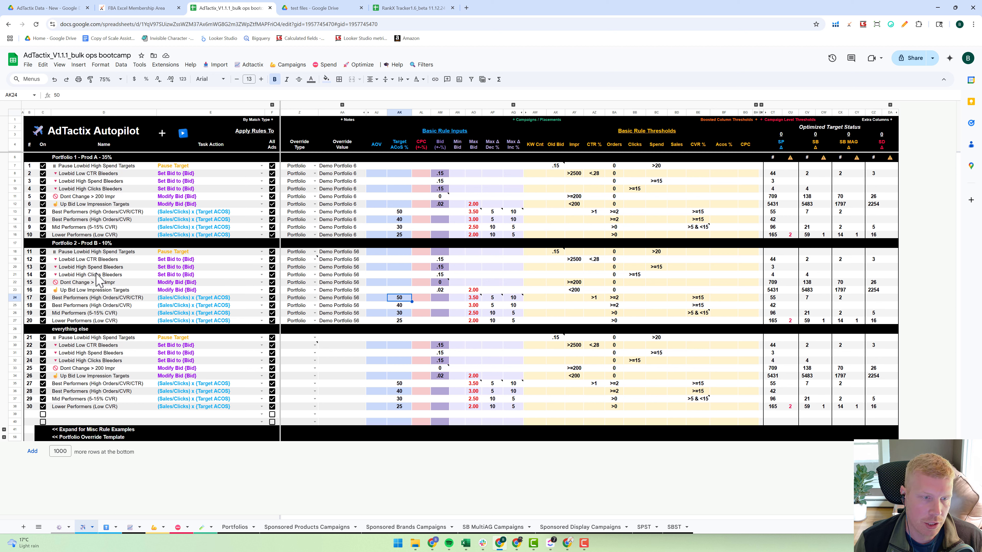
click(340, 275)
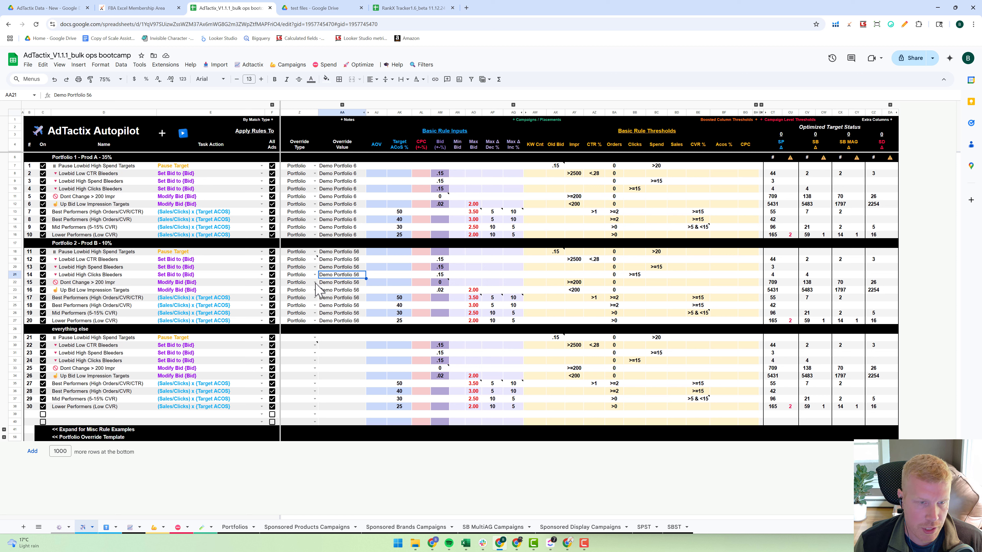
click(405, 299)
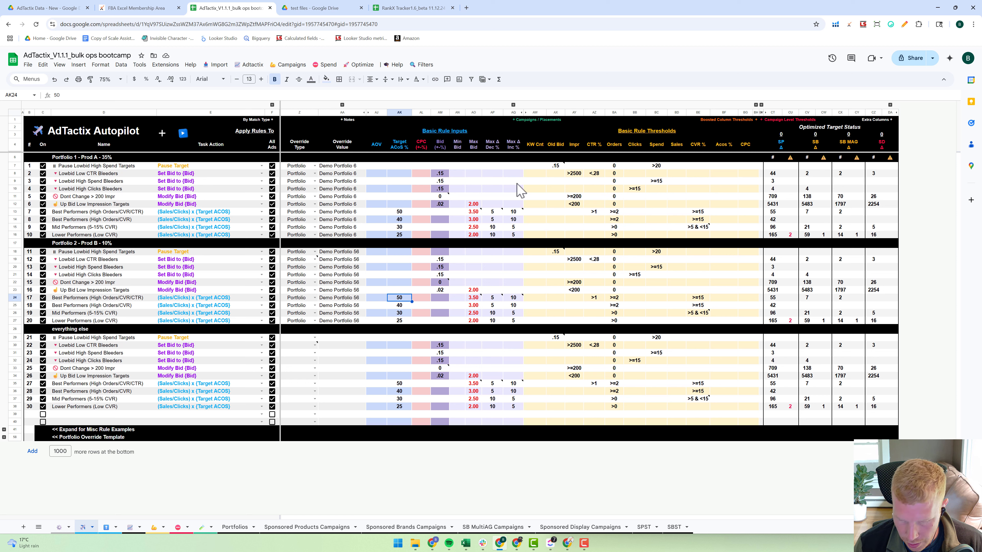
text(20)
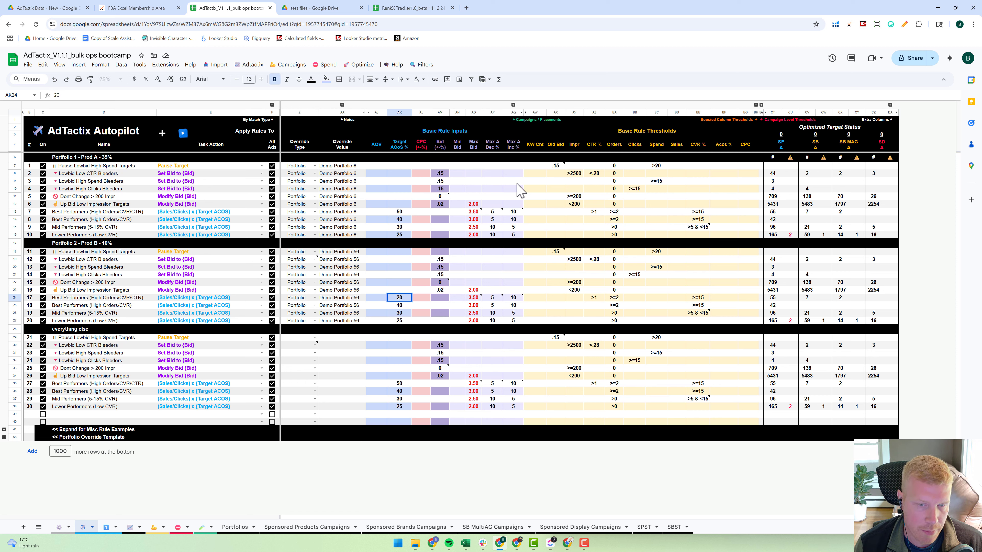
click(402, 313)
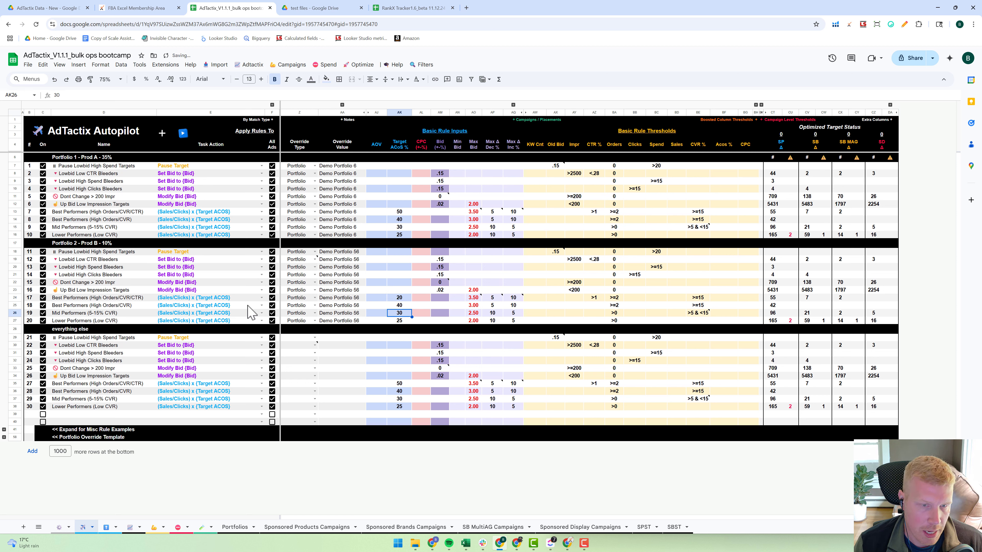
click(16, 298)
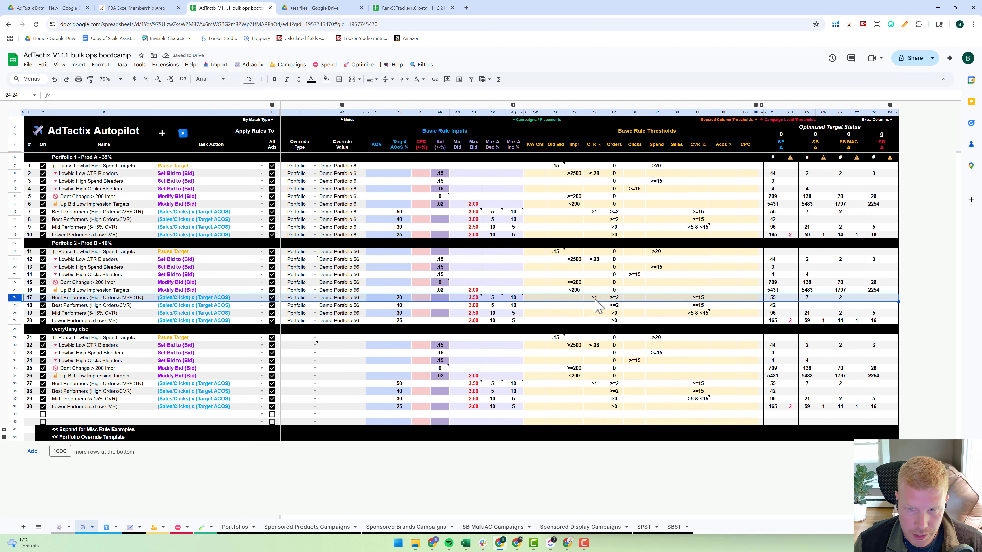
click(617, 300)
click(698, 298)
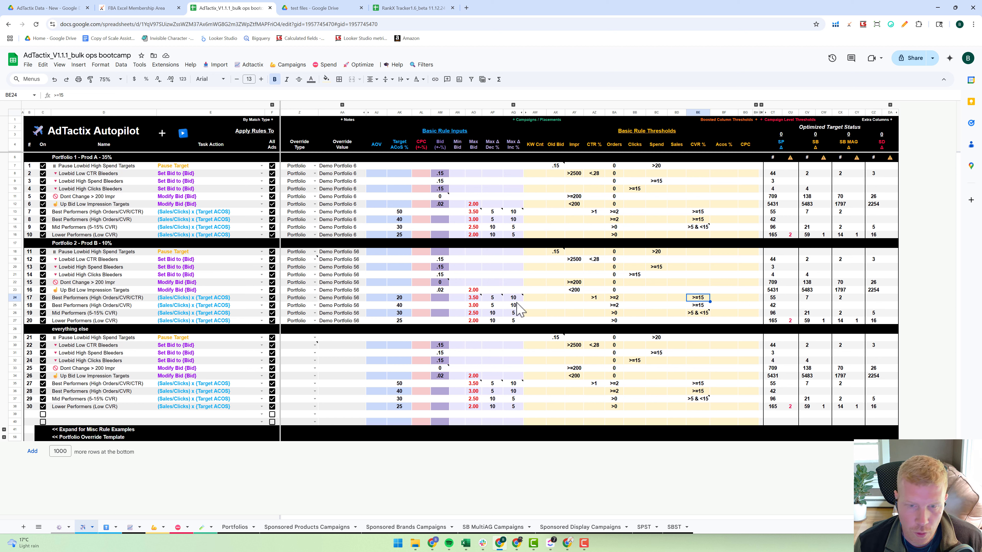
click(399, 299)
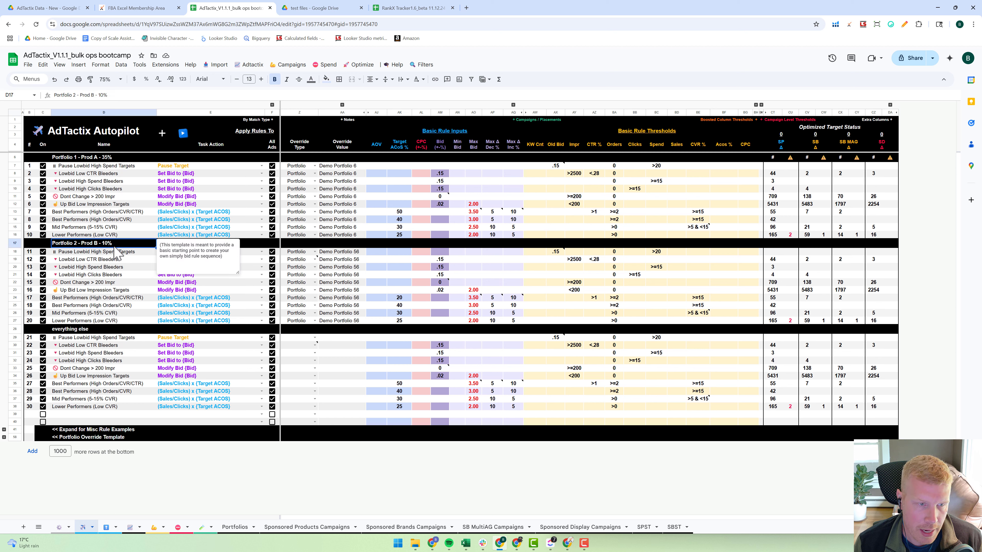
- Set the Target ACoS to 15 for rule 18 and to 10 for rules 19 and 20
click(404, 304)
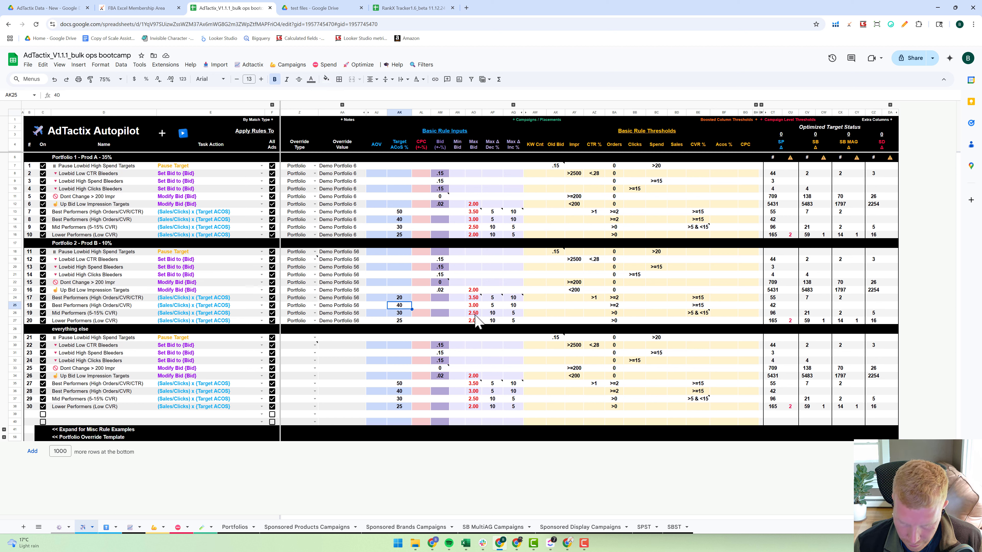
key(Down)
text(1)
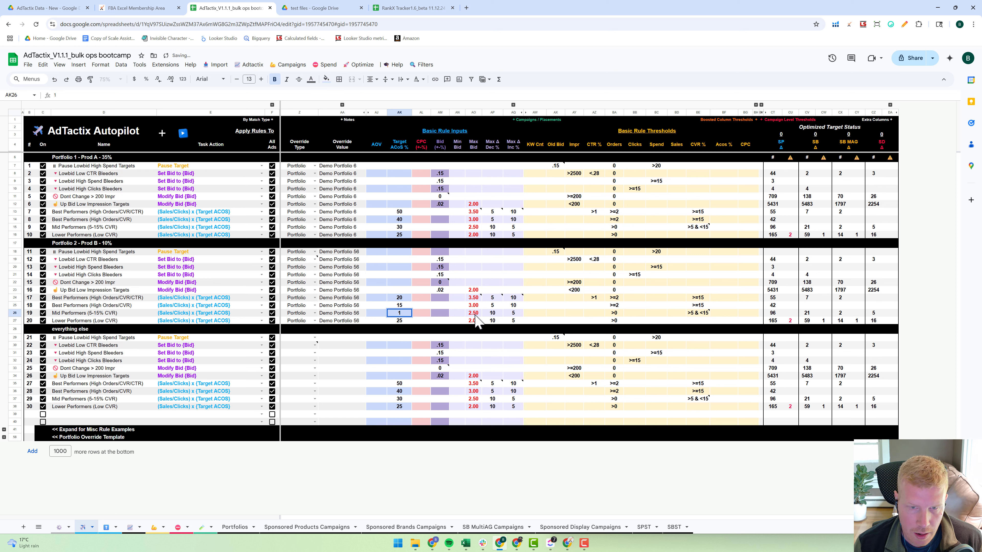
key(Return)
text(1)
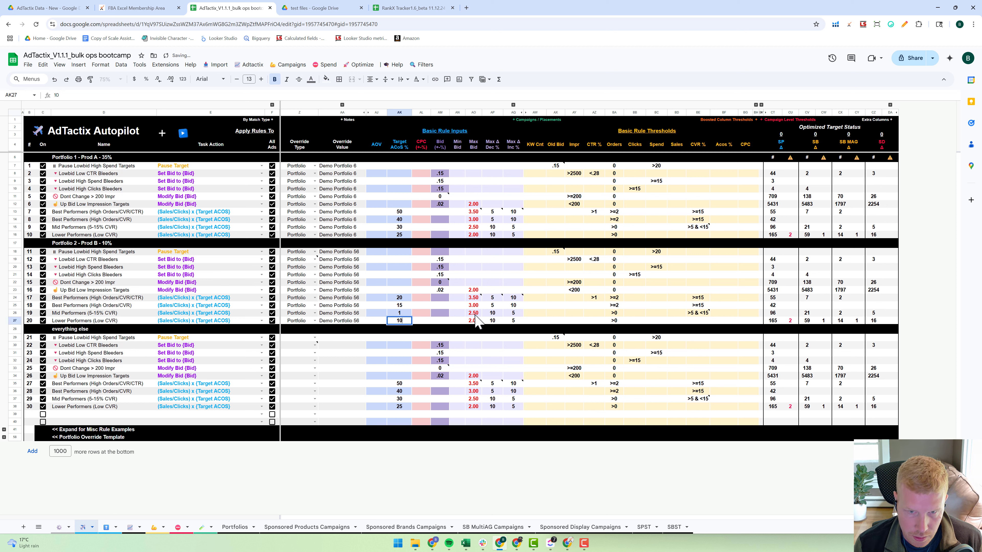
text(0)
key(Up)
text(10)
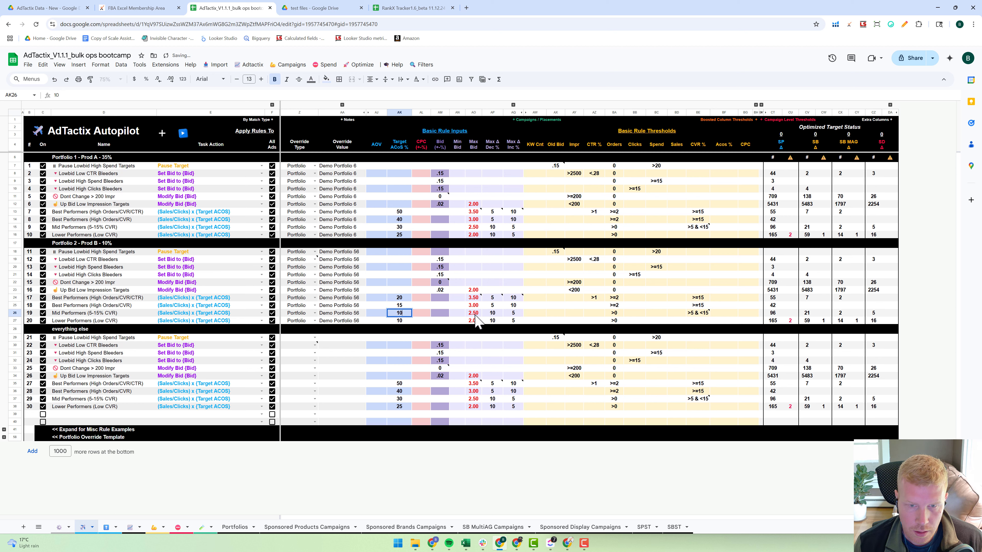
click(495, 275)
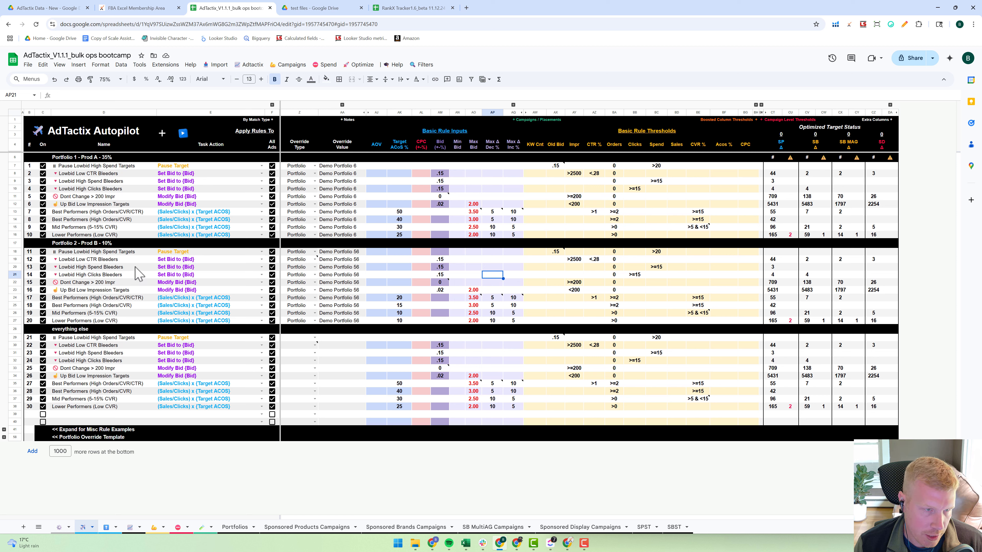
click(97, 243)
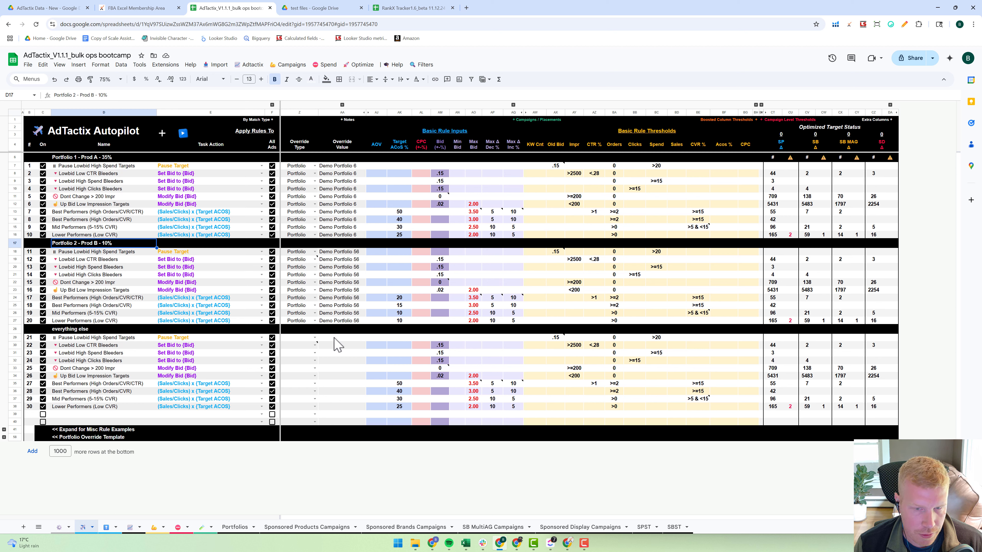
click(306, 368)
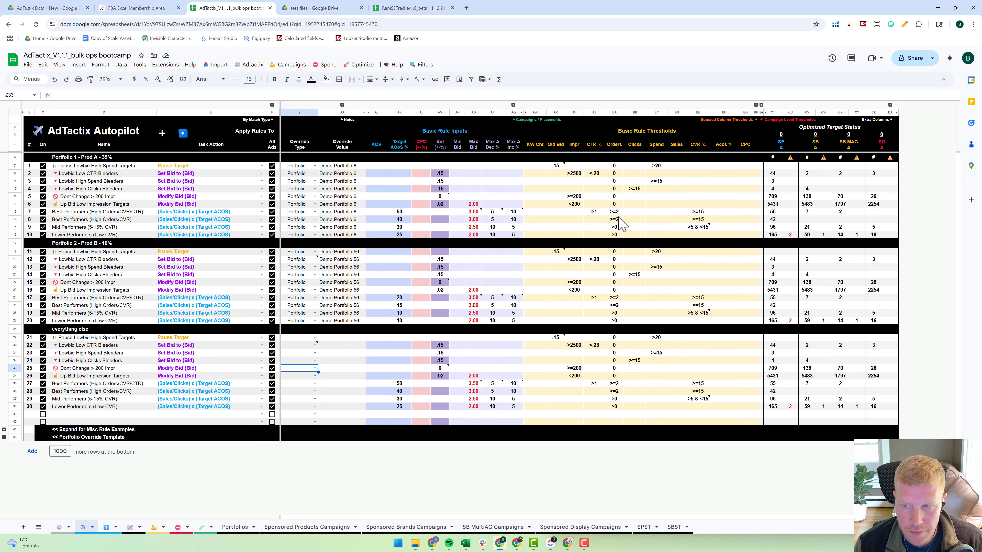
- Clear the Optimized Target Status counts for rules 12 through 20 and rules 22 through 30
click(771, 259)
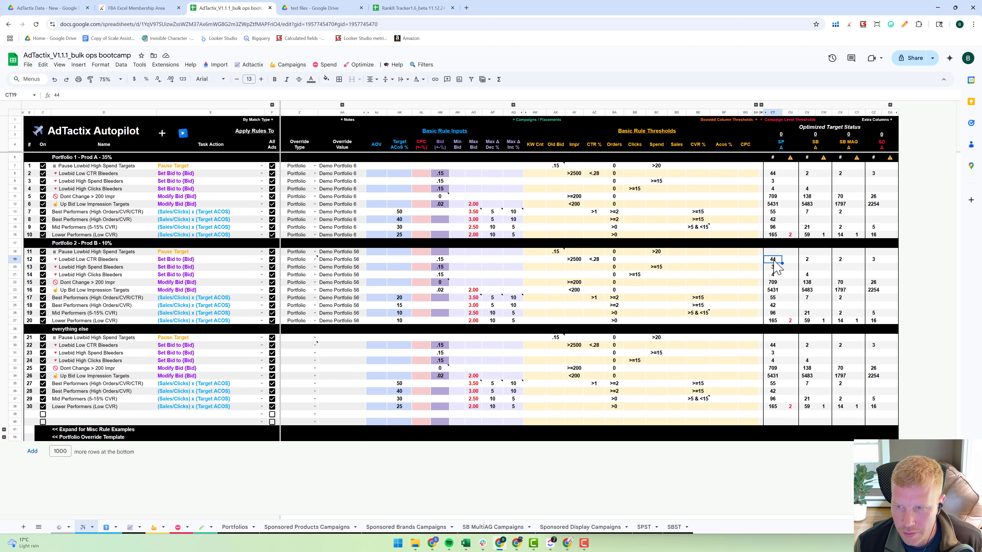
shift+click(888, 319)
key(ctrl+x)
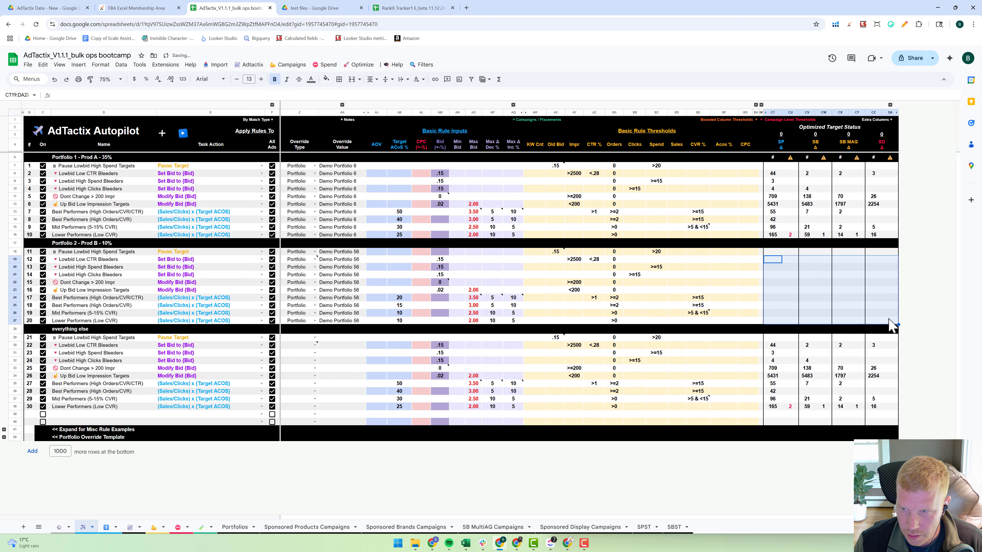
click(773, 345)
key(ctrl+v)
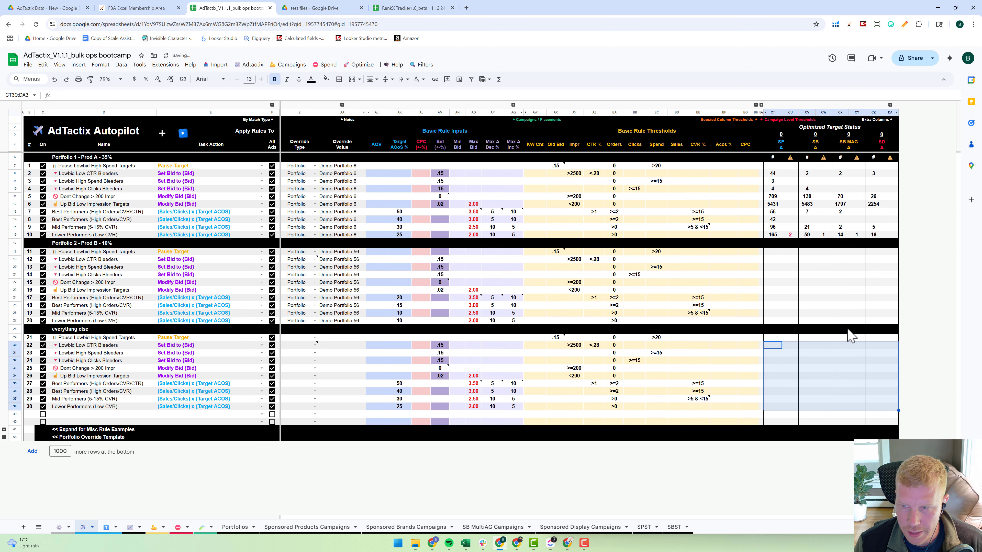
key(Delete)
click(843, 306)
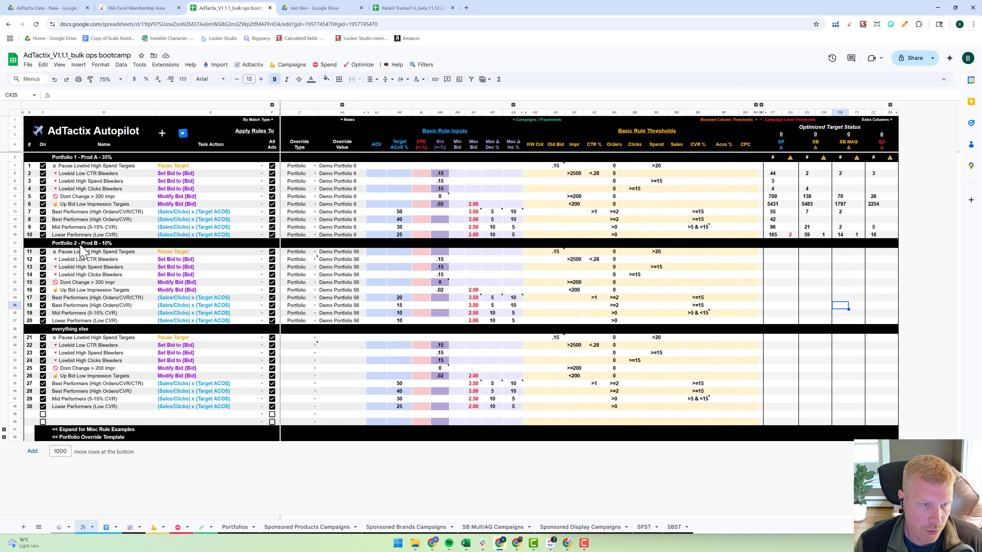
click(292, 282)
click(341, 283)
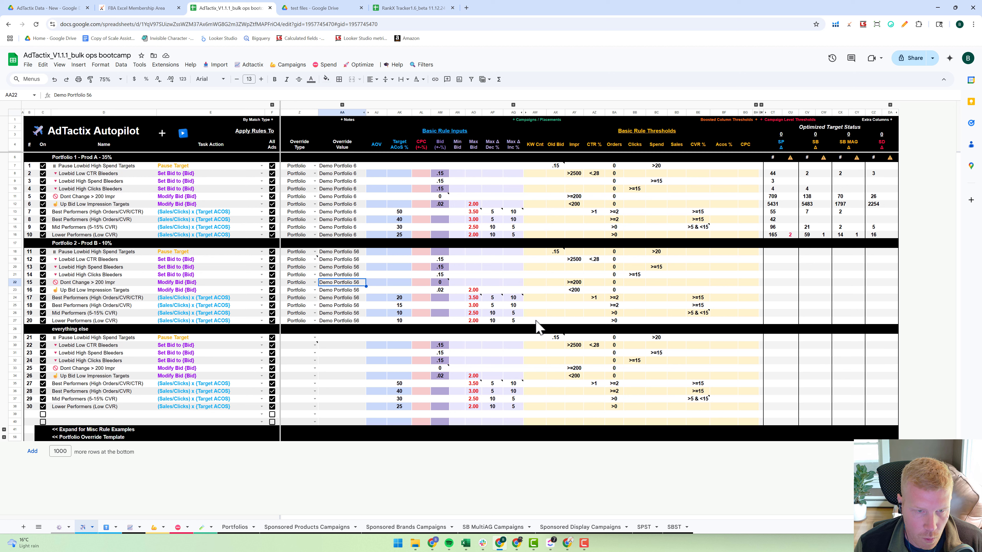
click(262, 298)
scroll(235, 373, down, 5)
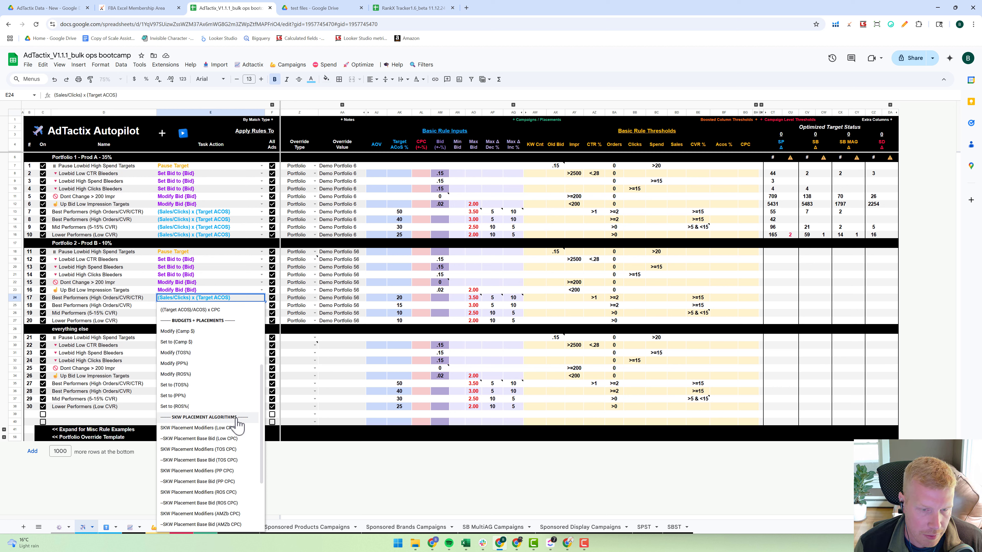
click(341, 370)
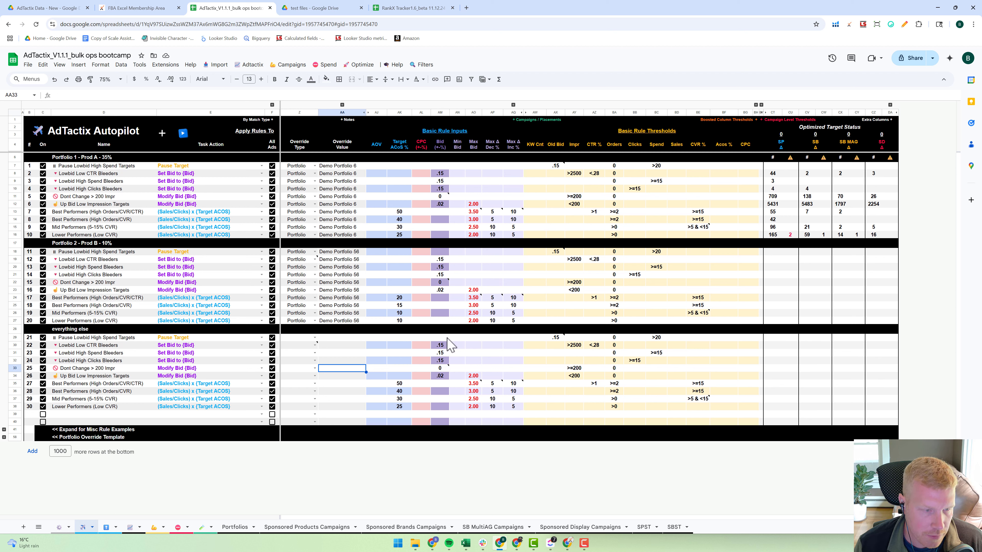
- Run the Autopilot rules and review the target counts for the Portfolio 2 and everything else sets
click(184, 135)
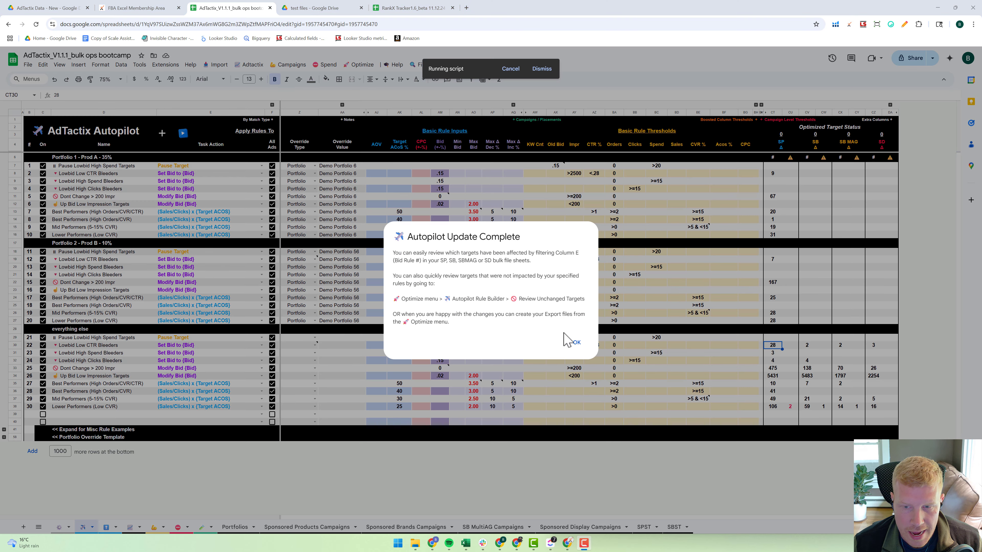
click(576, 342)
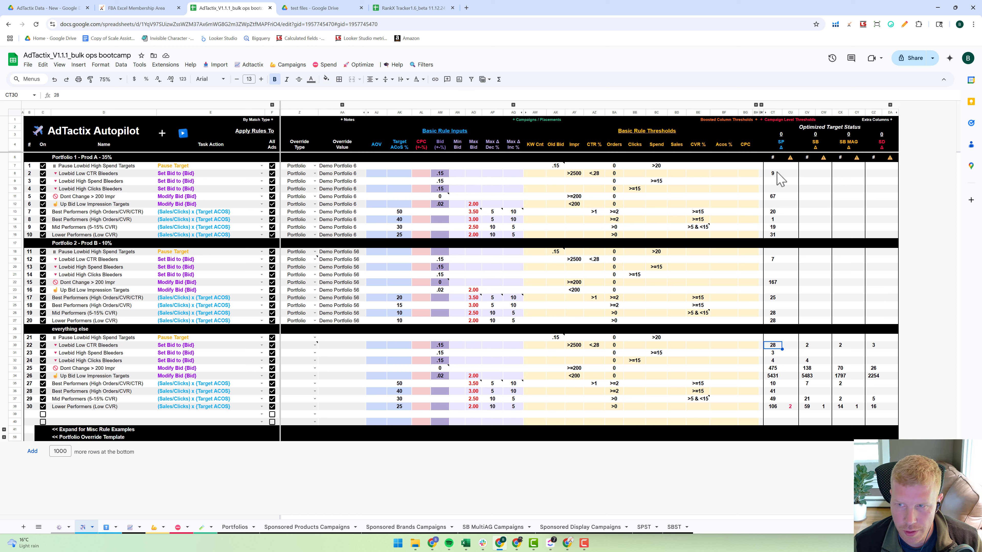
drag(779, 174, 774, 321)
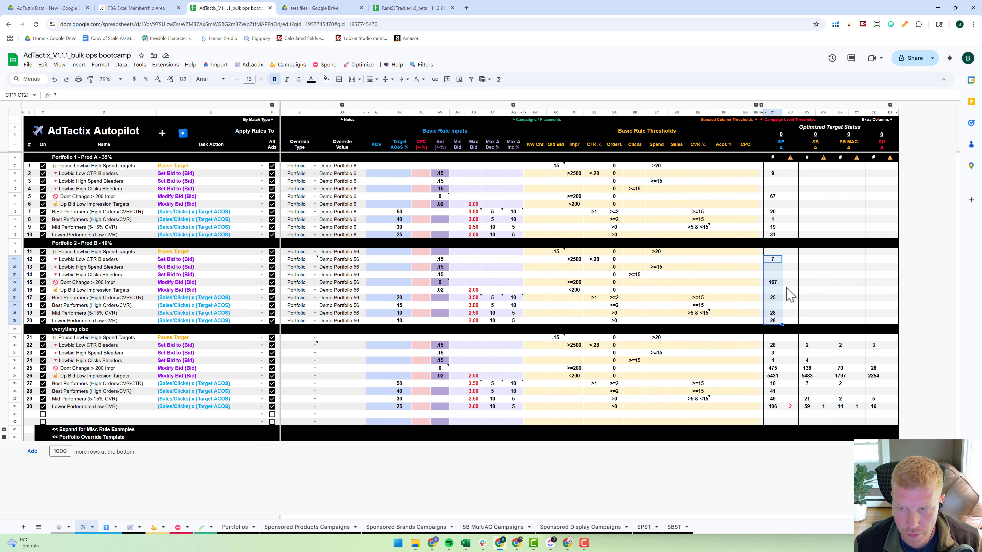
drag(773, 345, 878, 406)
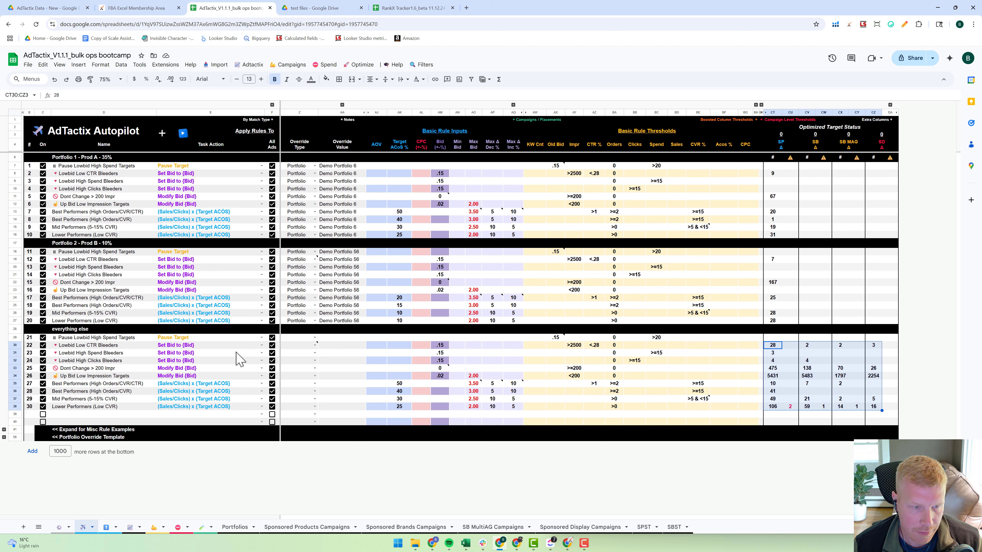
click(243, 261)
mouse_move(313, 262)
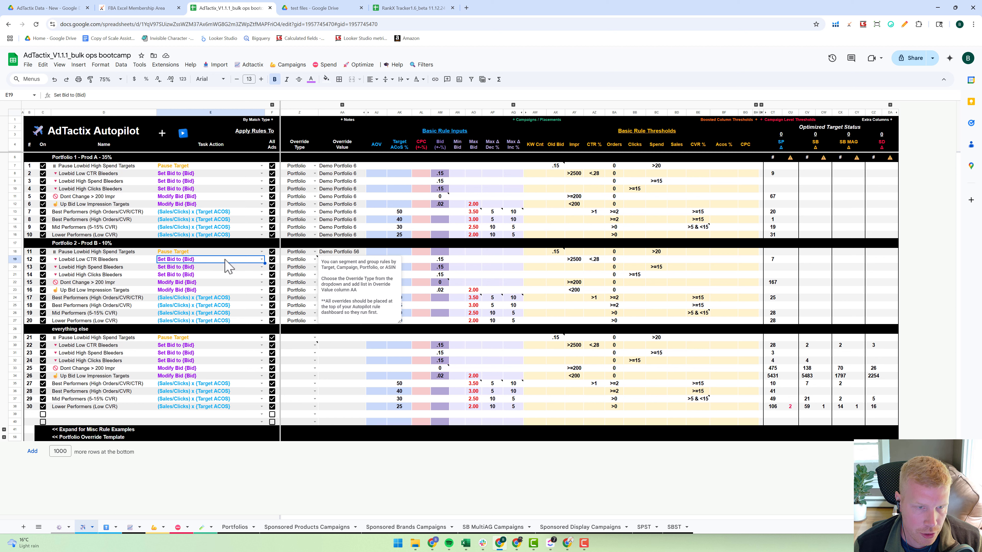
click(310, 259)
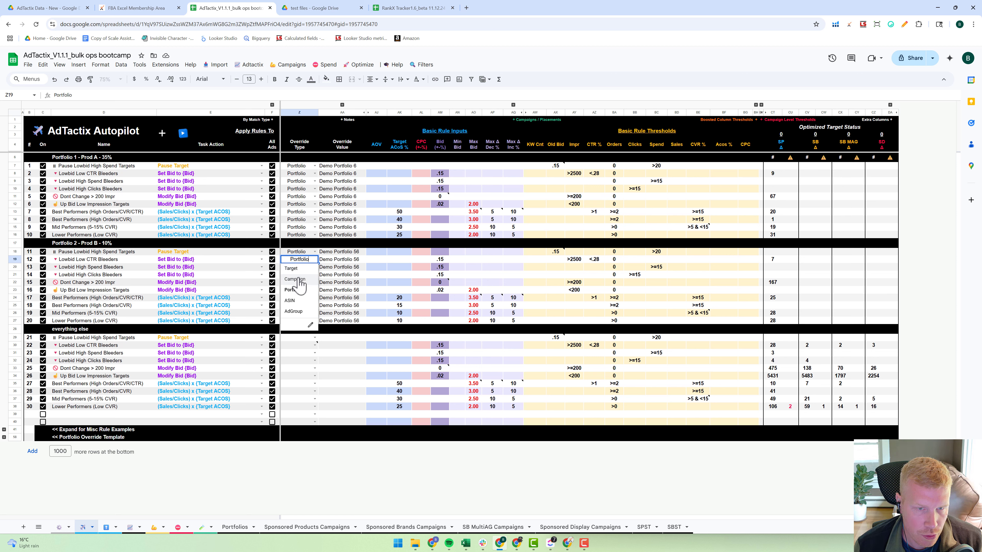
click(251, 267)
- Insert a new rule row at the start of the Portfolio 2 set and name it "campaign override"
click(104, 252)
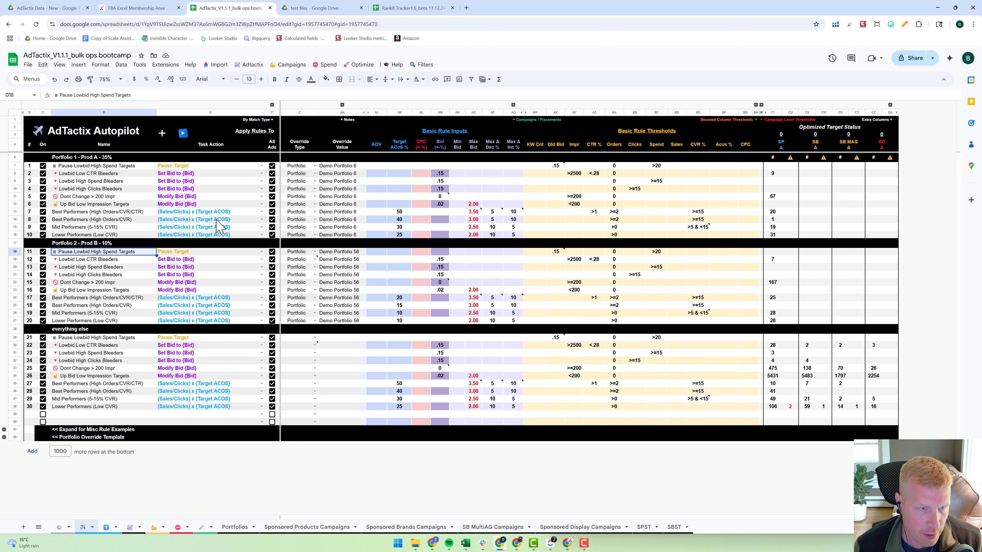
click(162, 133)
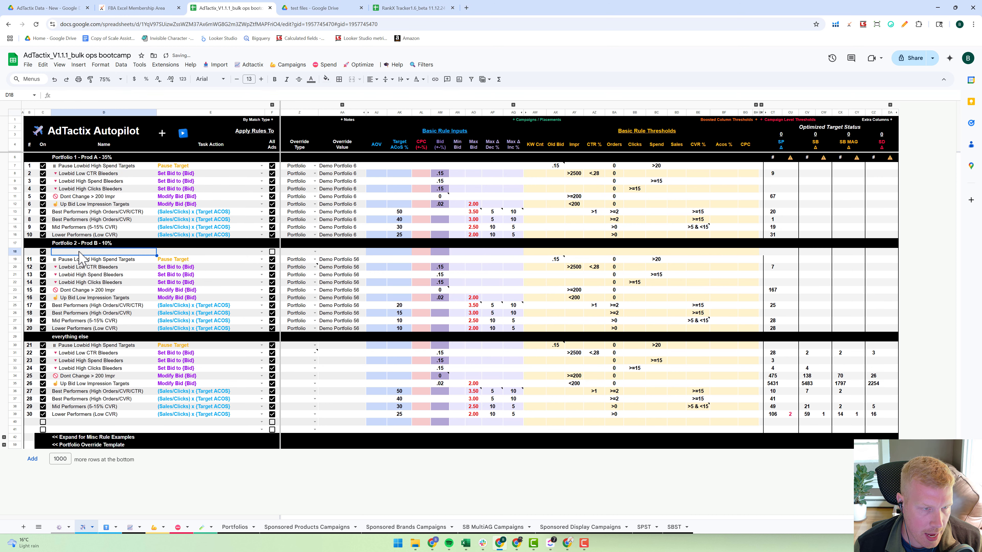
text(campaign override)
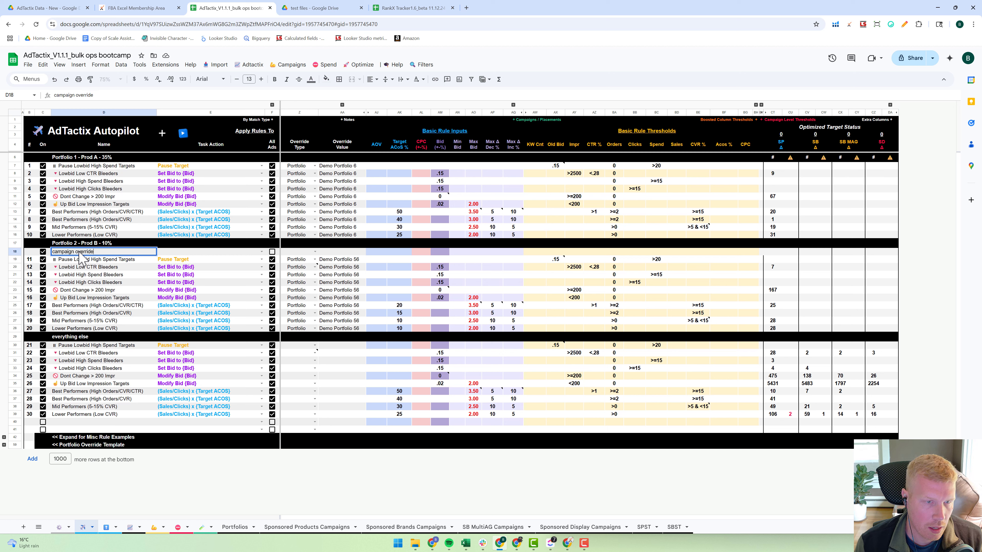
- Set the campaign override rule's task action to Set Bid to (Bid) and apply it to all ads
click(261, 252)
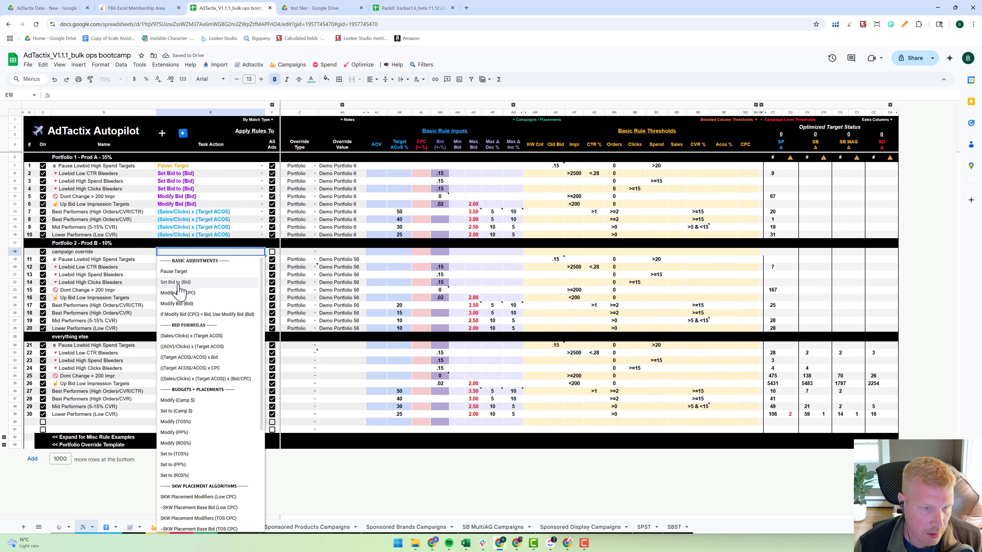
click(177, 282)
click(272, 252)
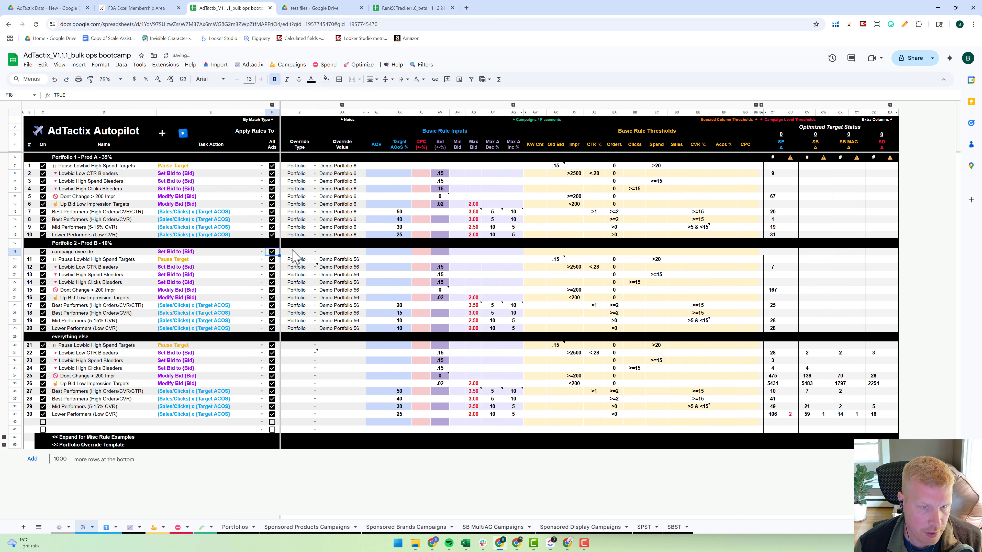
click(272, 105)
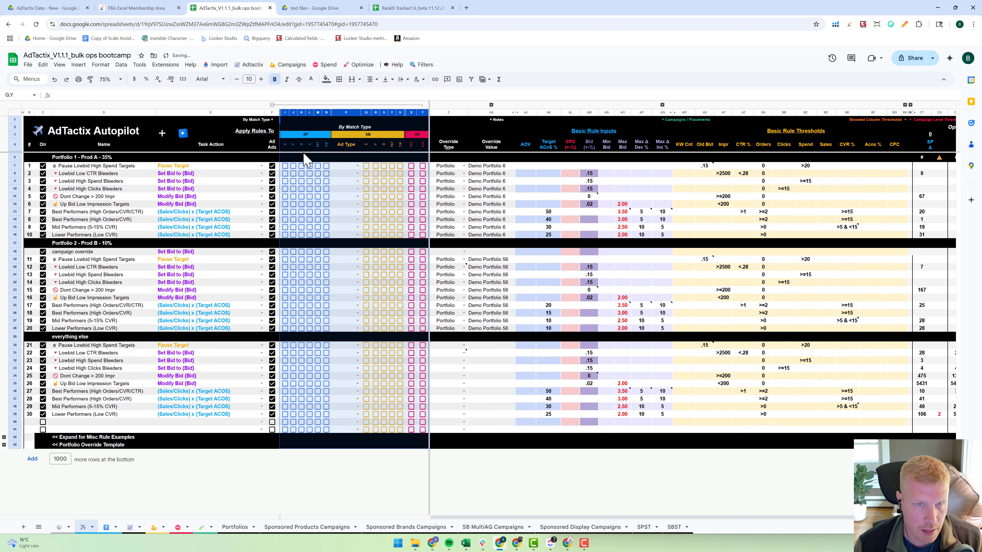
click(300, 106)
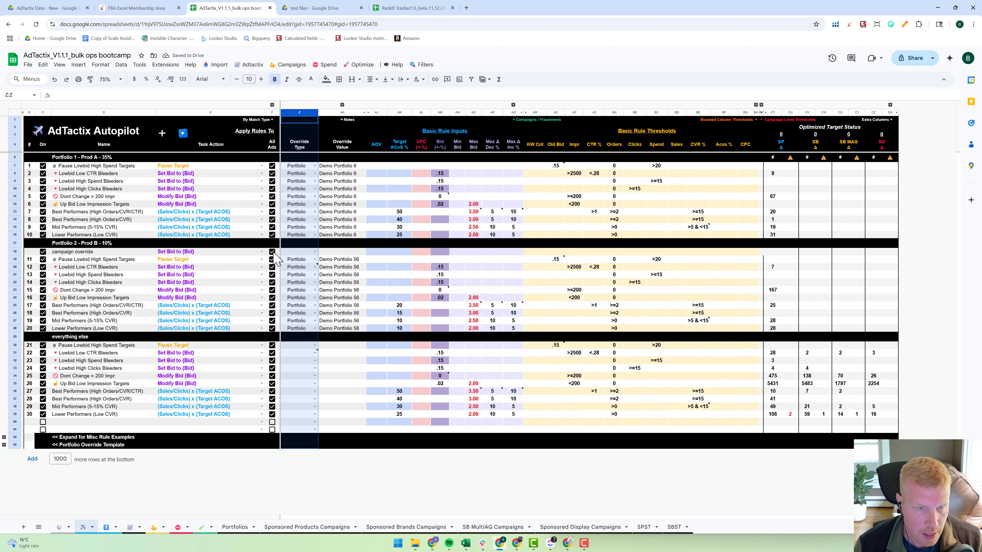
- Set the campaign override rule's override type to Campaign, make its row taller, and enter Camp1 and Camp2 on separate lines as the override value
click(304, 252)
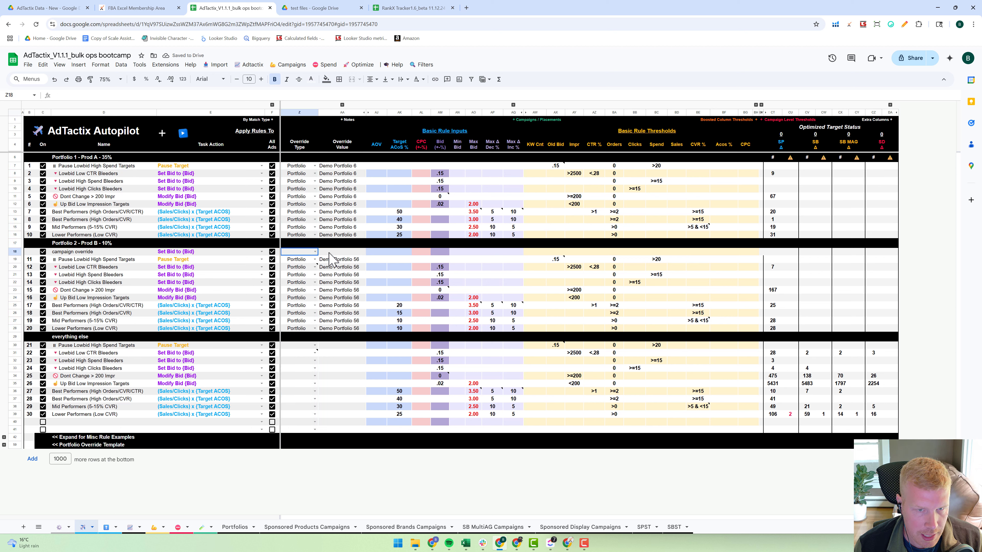
click(312, 252)
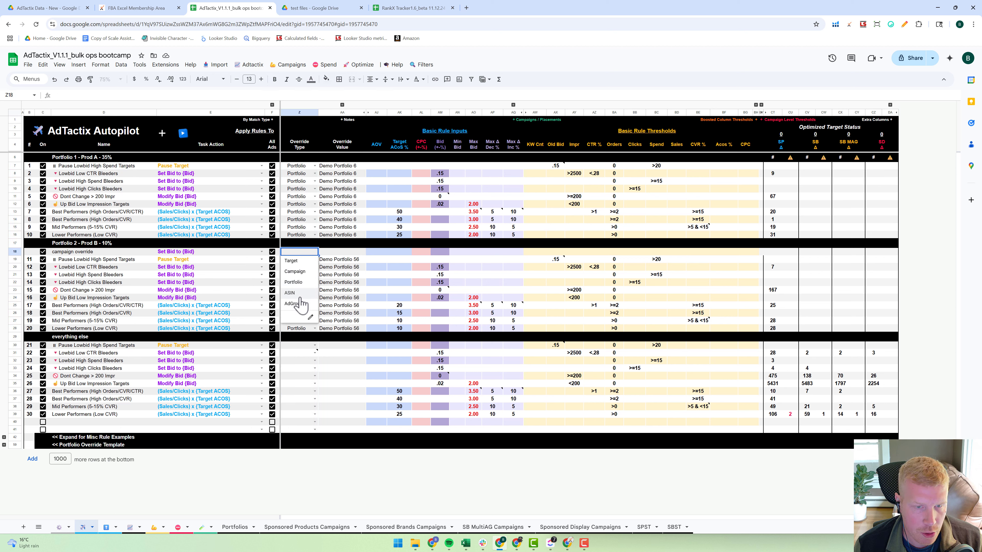
click(298, 278)
click(335, 252)
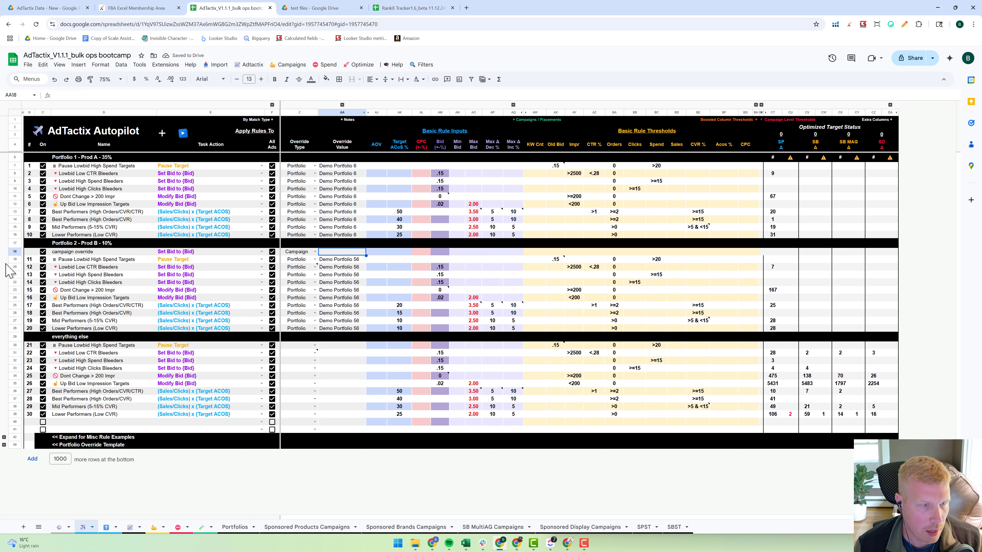
drag(16, 255, 16, 264)
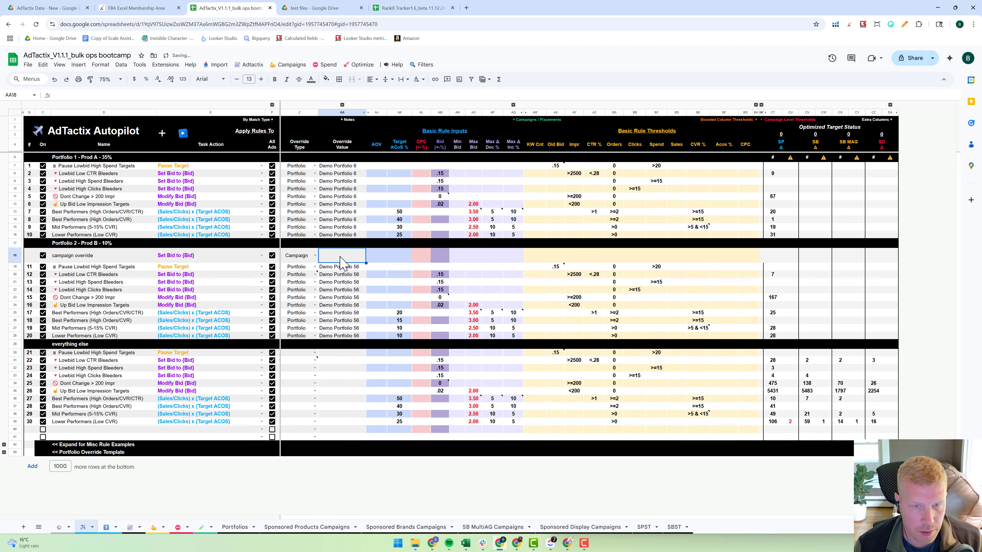
double_click(342, 256)
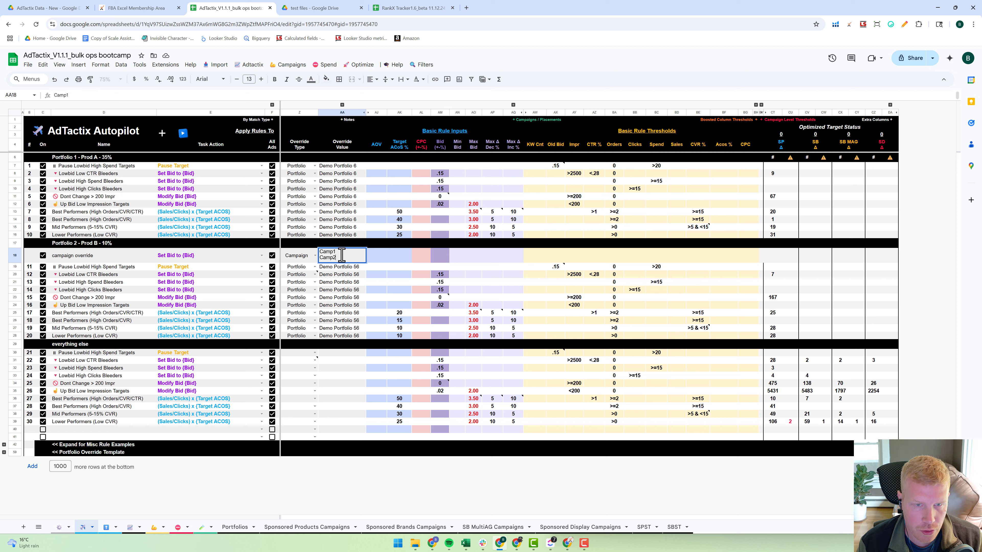
- Set the campaign override rule's bid to .25 and renumber all the rules from 1 through 33
click(443, 258)
text(.)
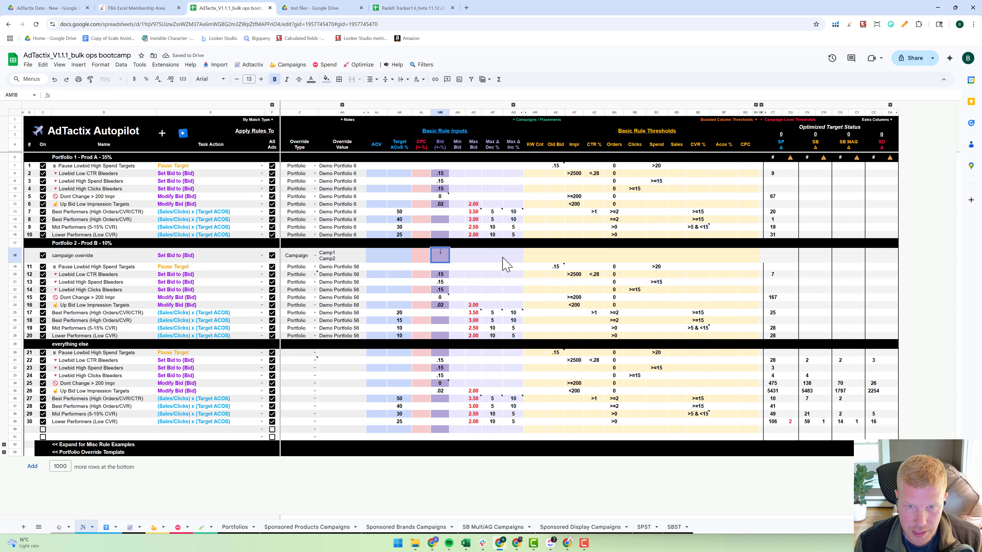
text(25)
key(Return)
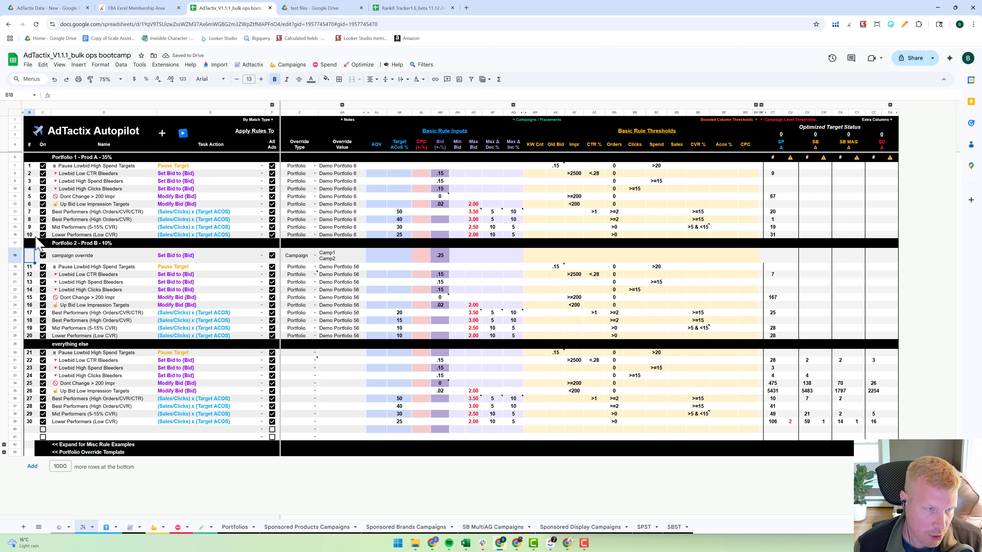
drag(29, 166, 34, 423)
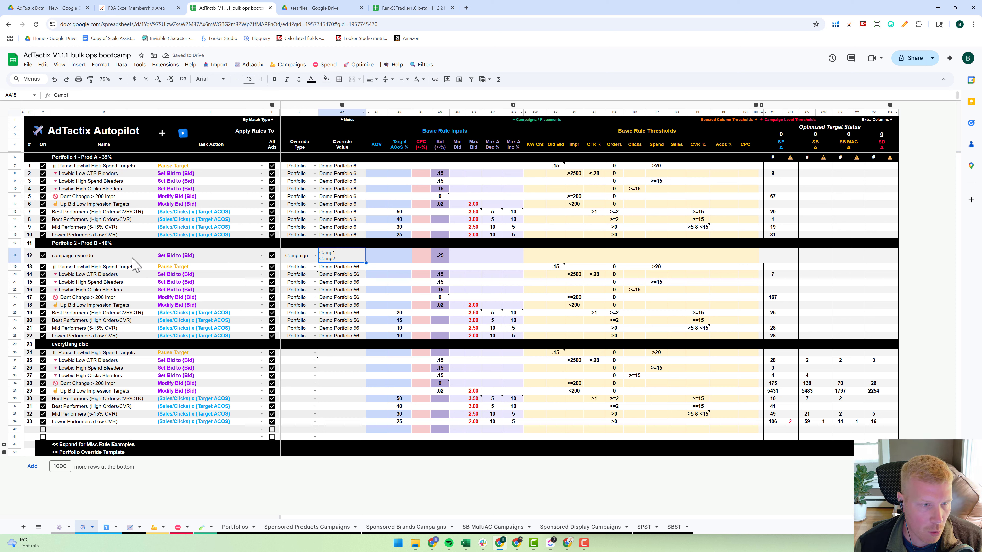
click(14, 255)
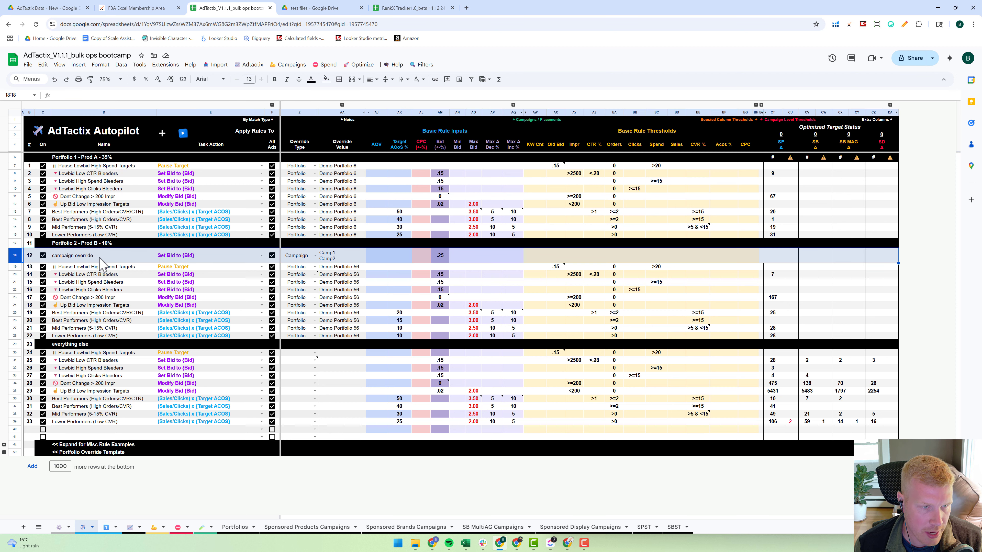
click(345, 267)
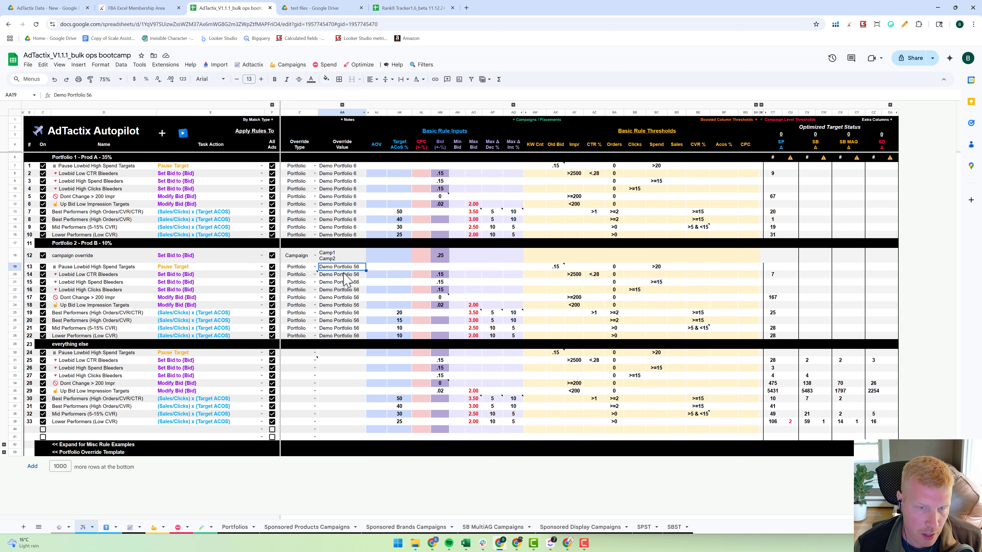
click(336, 257)
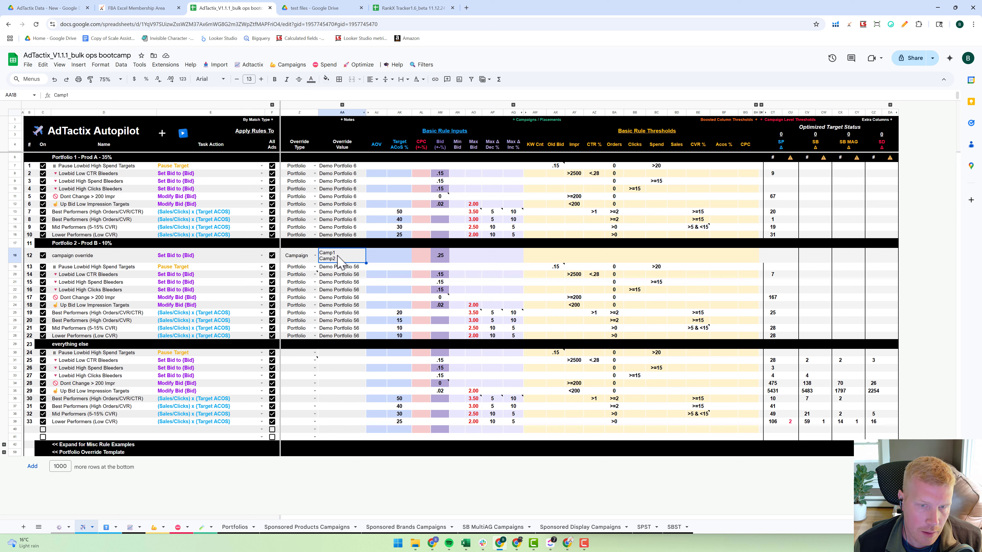
- Try adding a second line below Demo Portfolio 56 in rule 13's override value
click(340, 268)
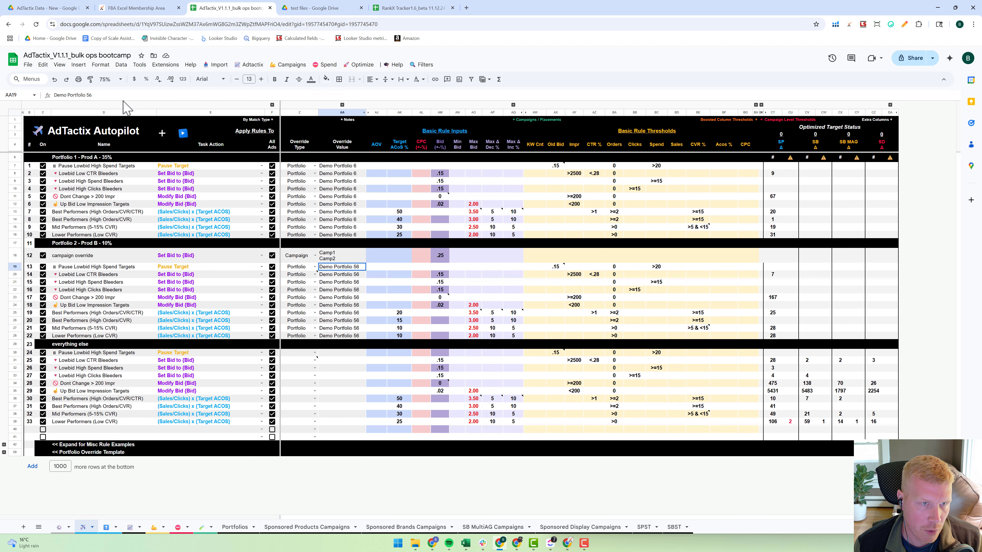
click(116, 96)
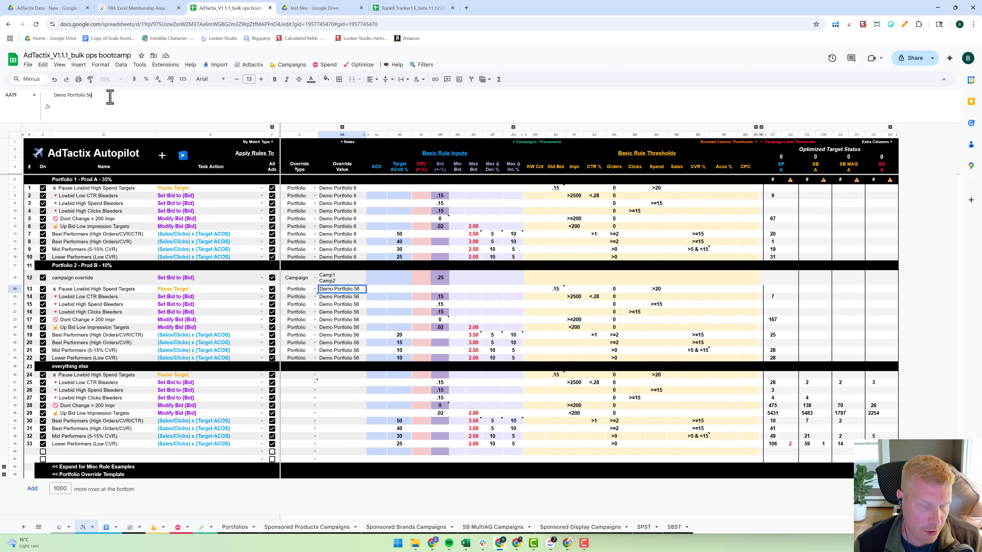
key(alt+Return)
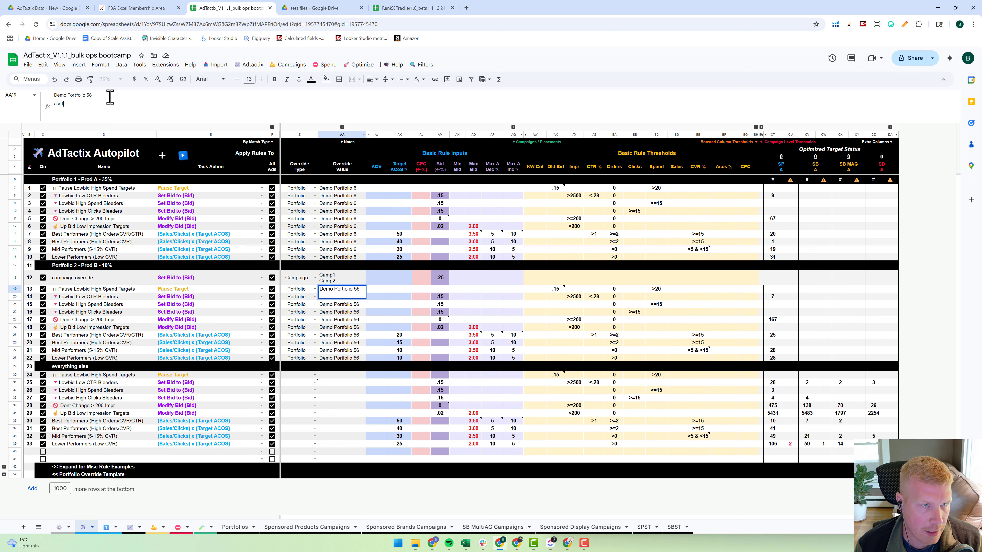
key(BackSpace)
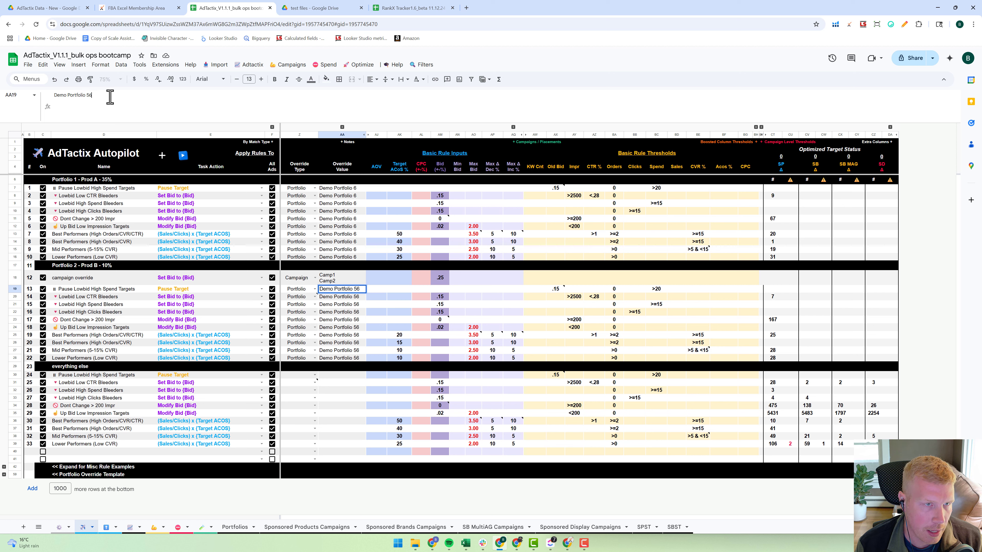
- Expand the misc rule examples to review them, trying taller example rows, and collapse the group again
key(Return)
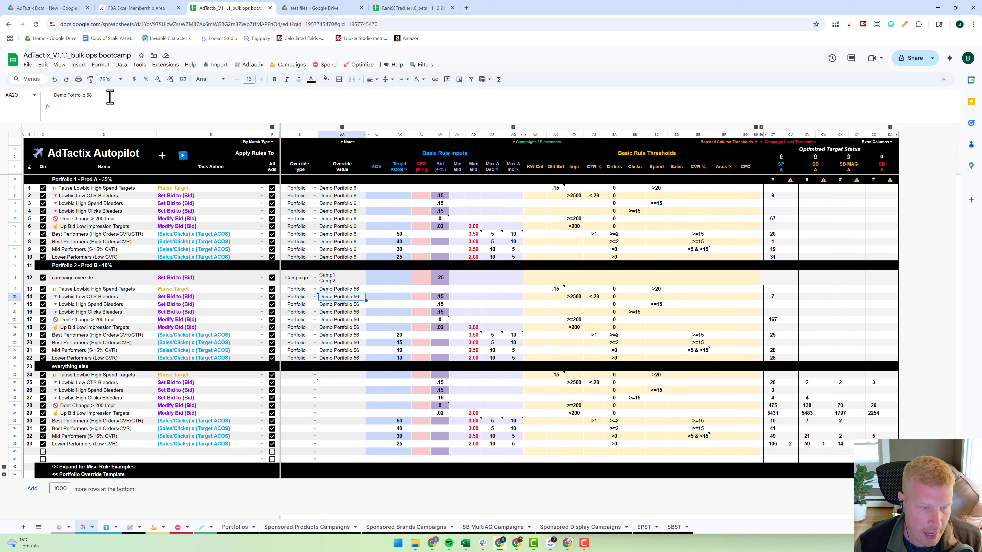
click(5, 467)
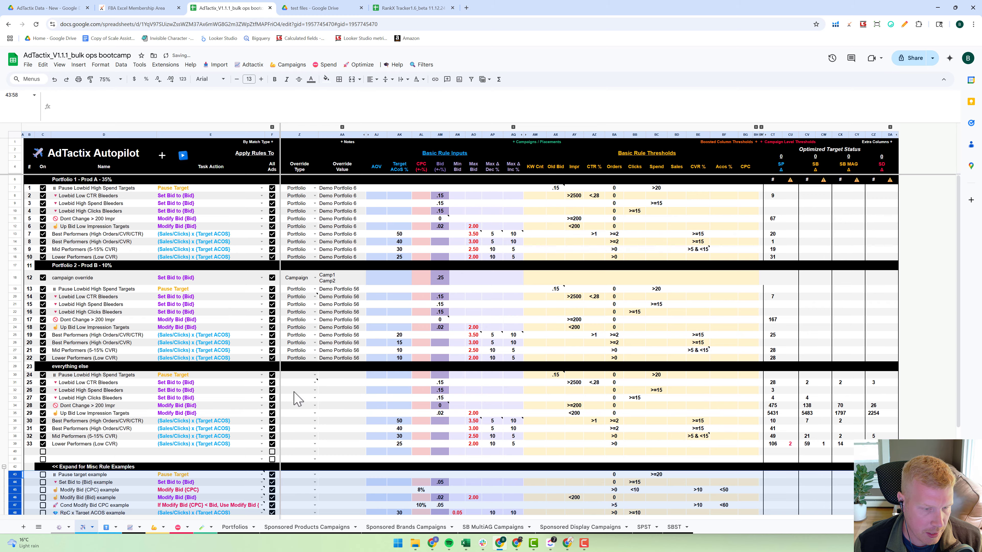
scroll(297, 400, down, 3)
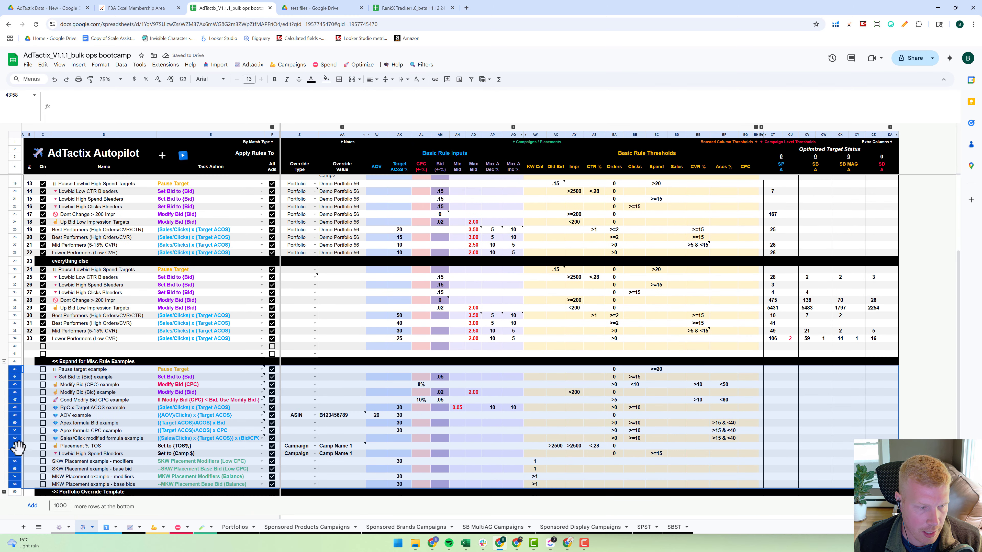
drag(14, 450, 14, 455)
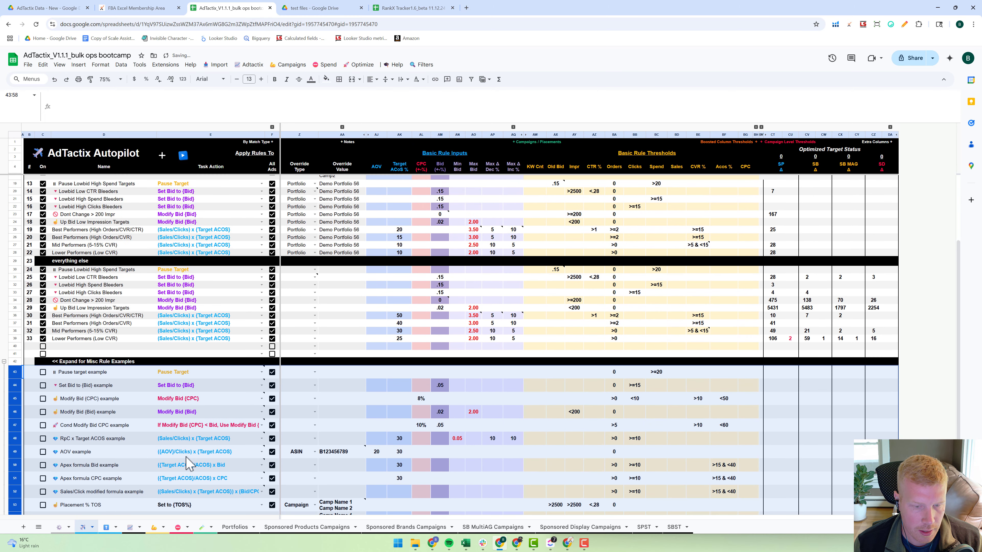
key(ctrl+z)
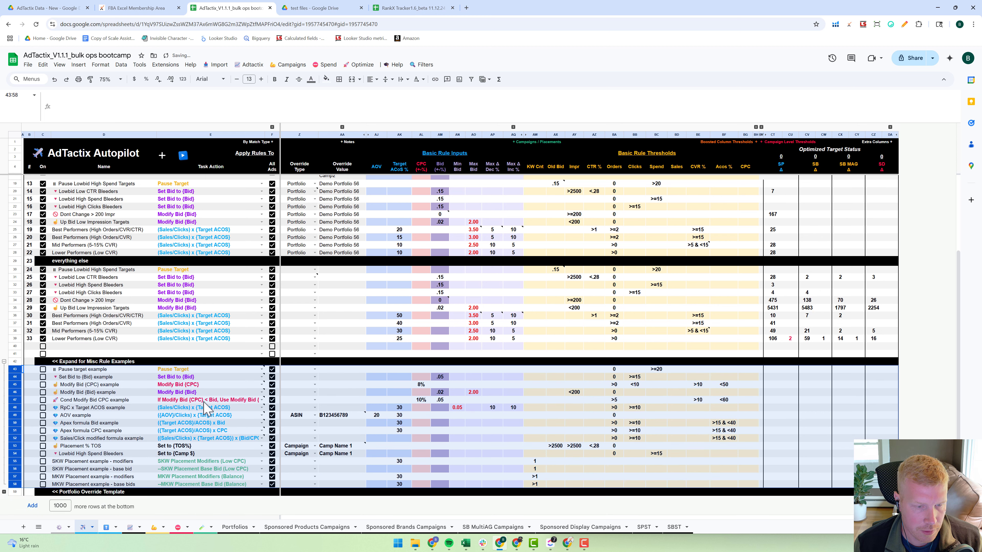
click(4, 404)
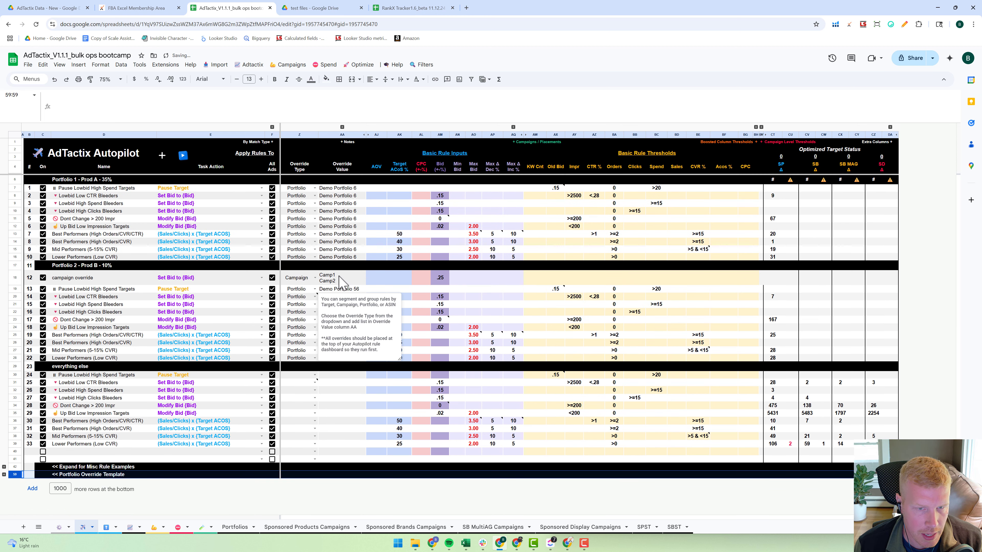
- Check the campaign override rule's override value and the override types available for it
click(329, 280)
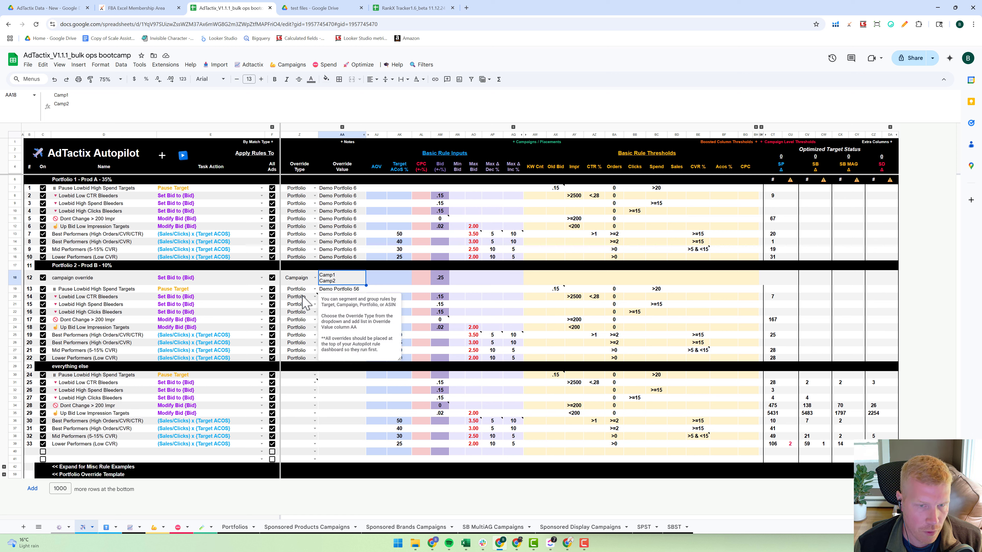
double_click(312, 281)
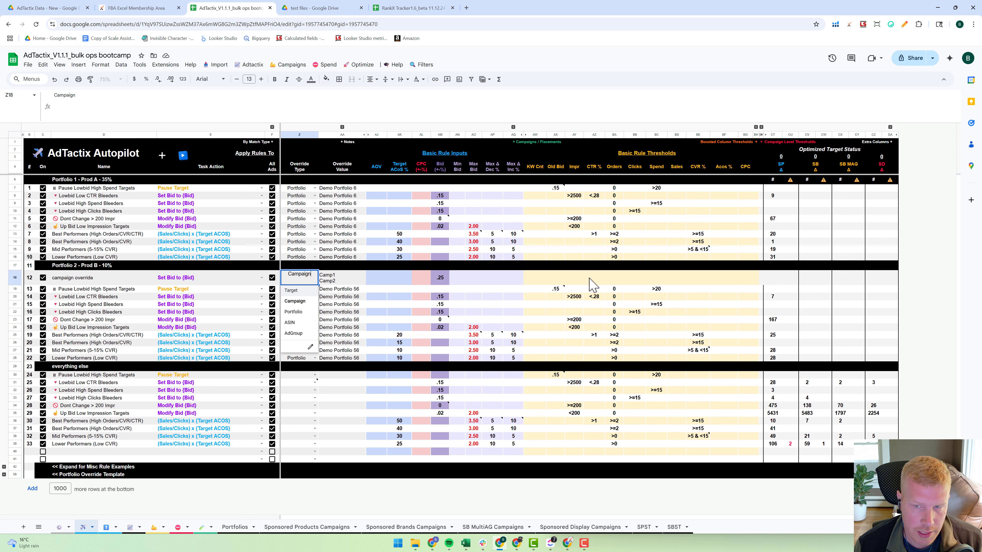
click(345, 279)
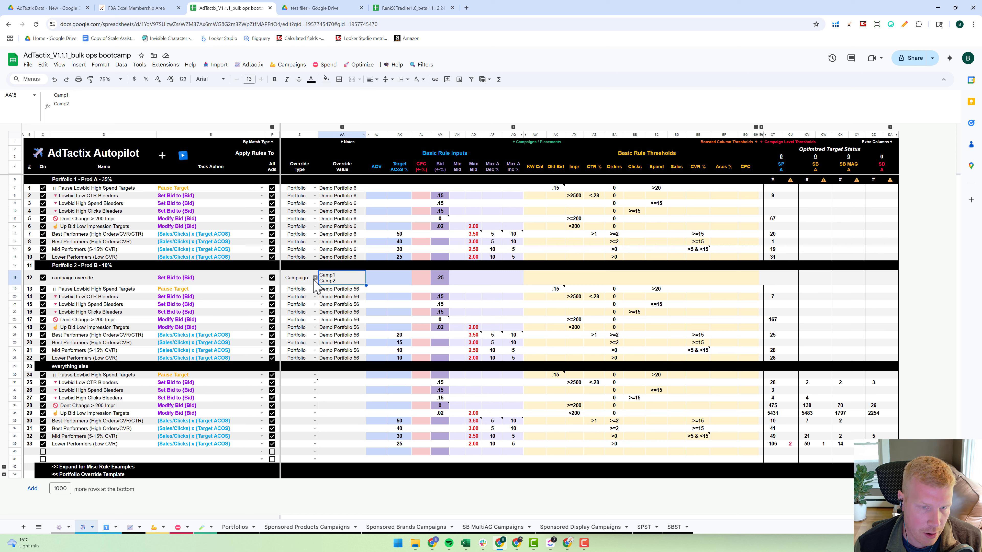
click(315, 278)
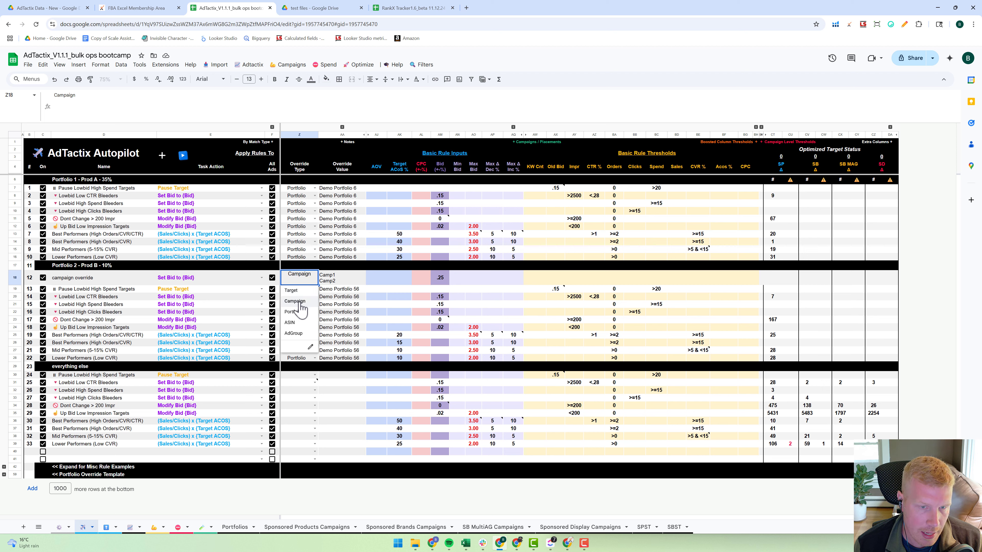
click(335, 298)
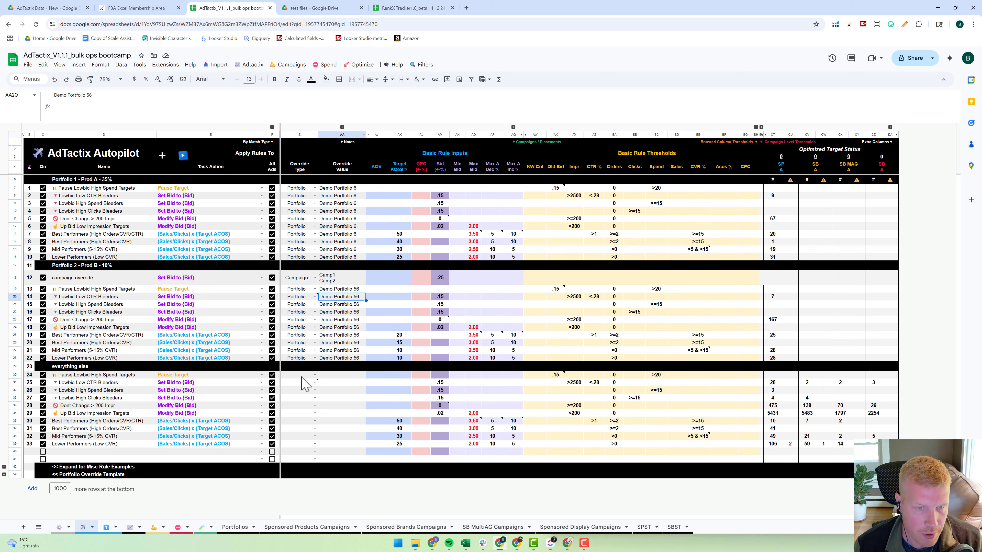
- Shrink the formula bar to a single line to give the Autopilot rules more room
click(130, 311)
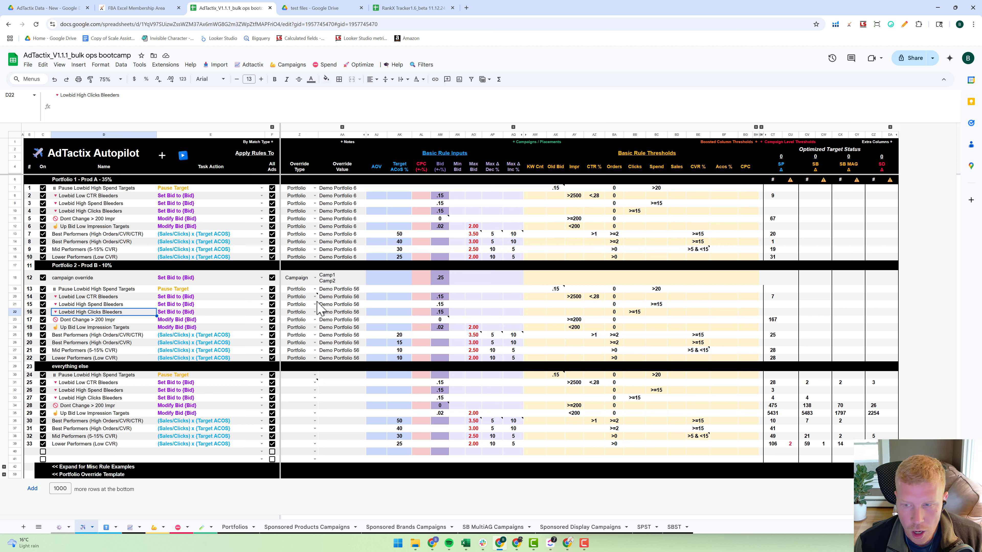
drag(241, 121, 246, 81)
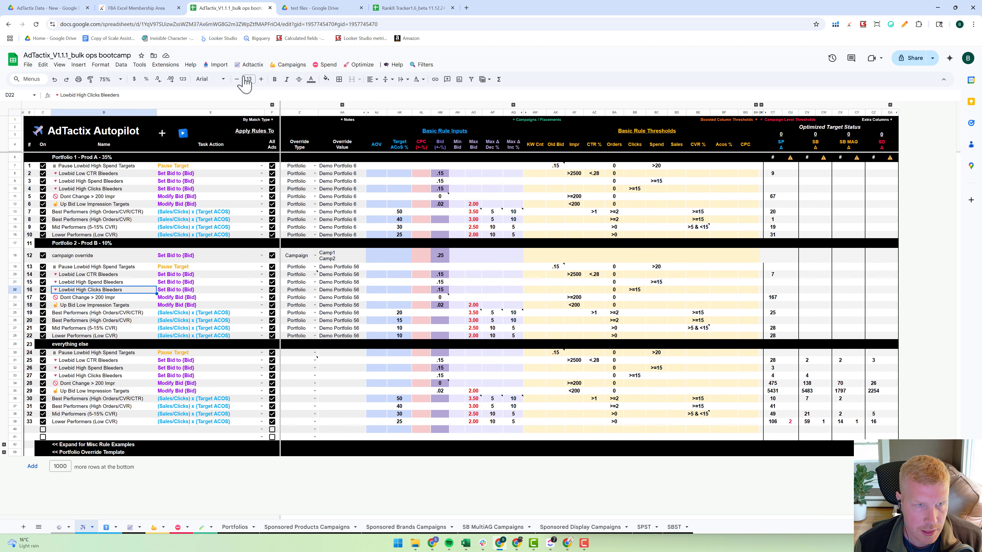